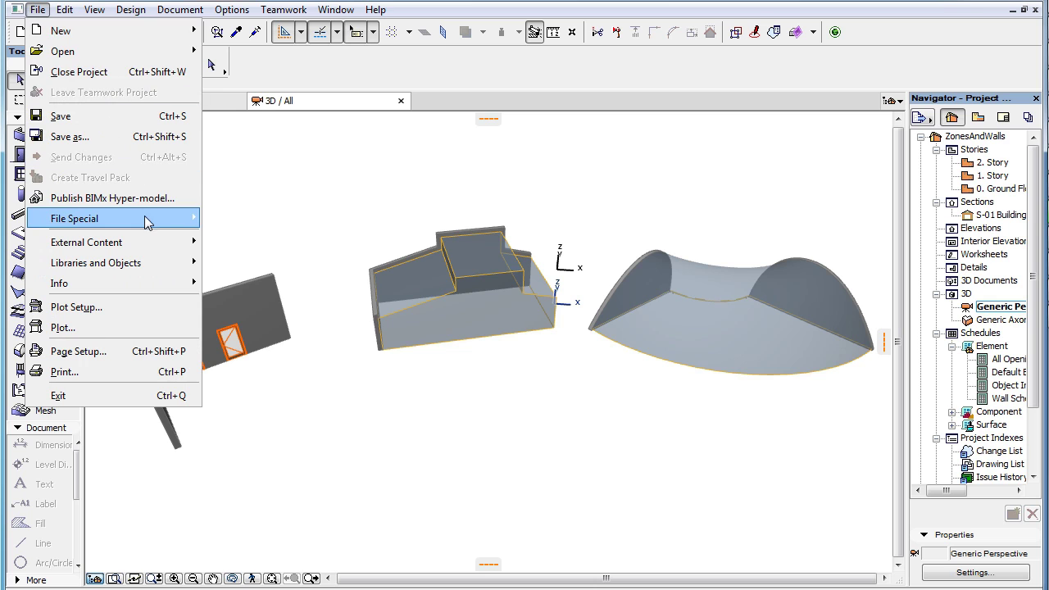
# Start an update from Walls and Zones.ifc with removal of missing properties enabled, then cancel it.
pyautogui.moveTo(148, 223)
pyautogui.moveTo(339, 282)
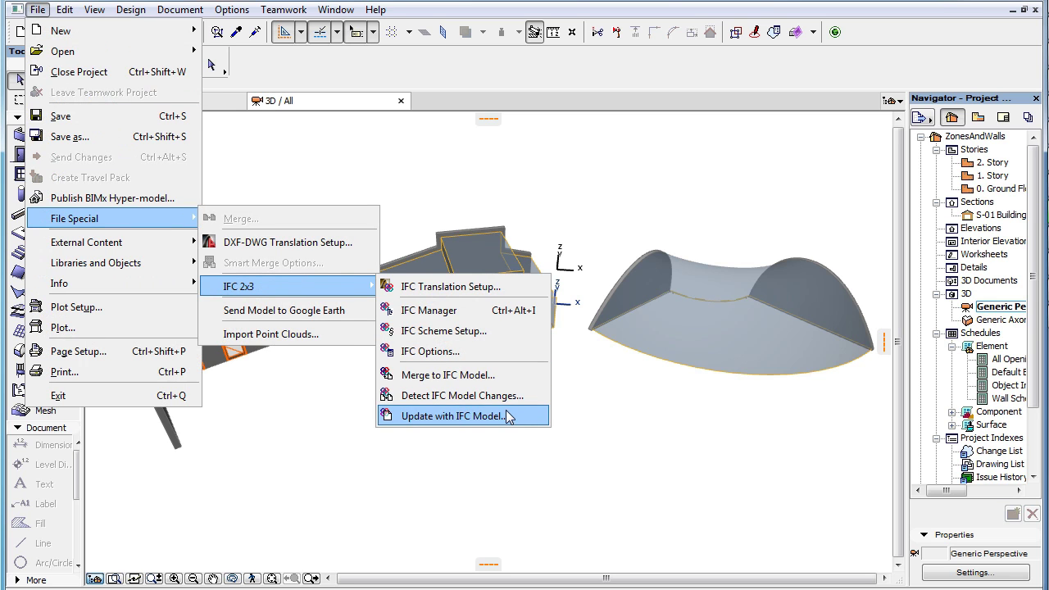
pyautogui.click(452, 417)
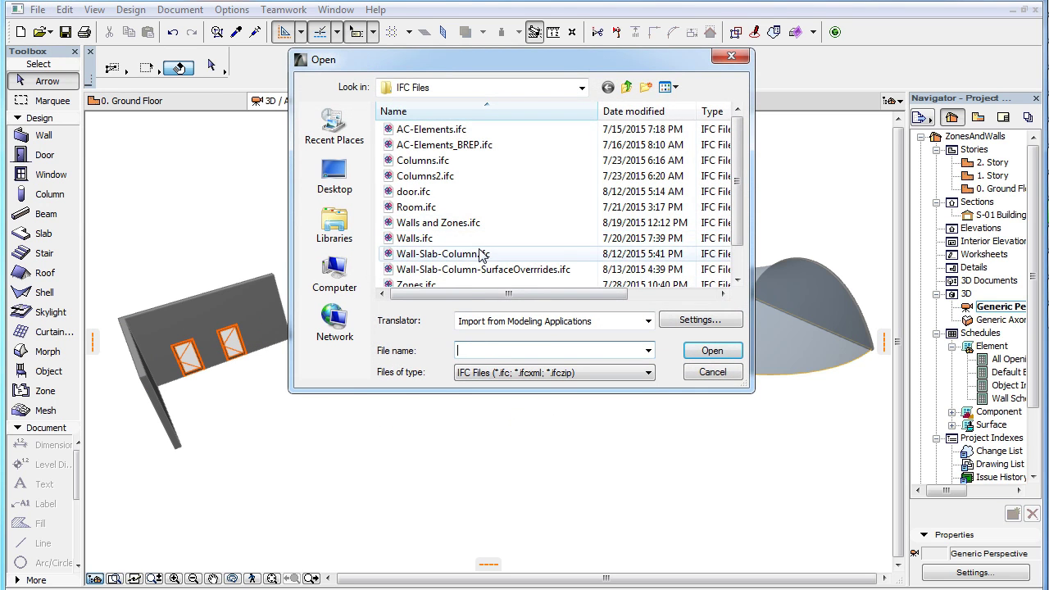
pyautogui.click(438, 223)
pyautogui.click(727, 353)
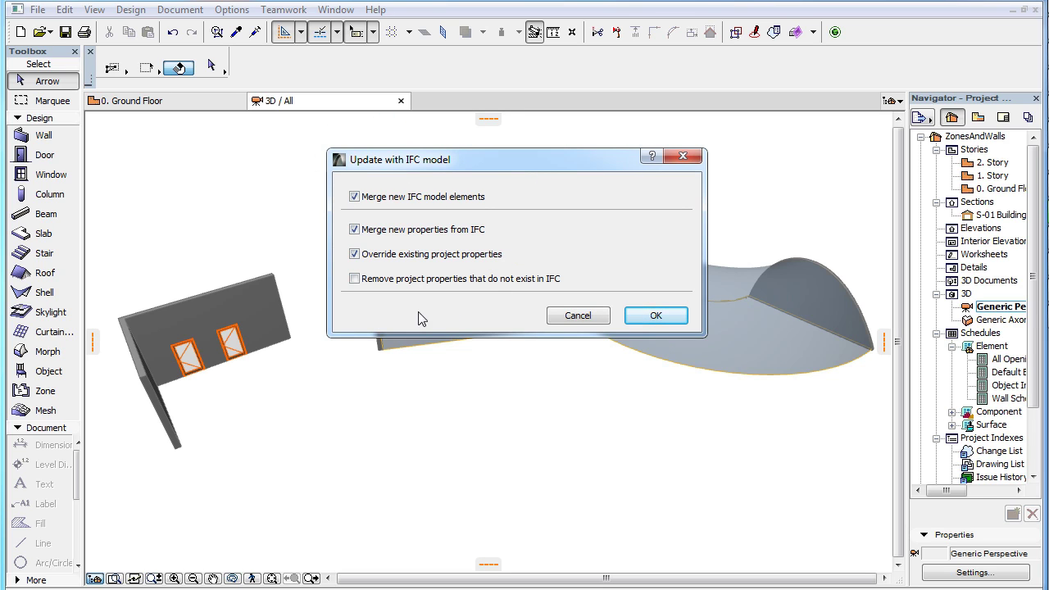
pyautogui.click(366, 282)
pyautogui.click(577, 317)
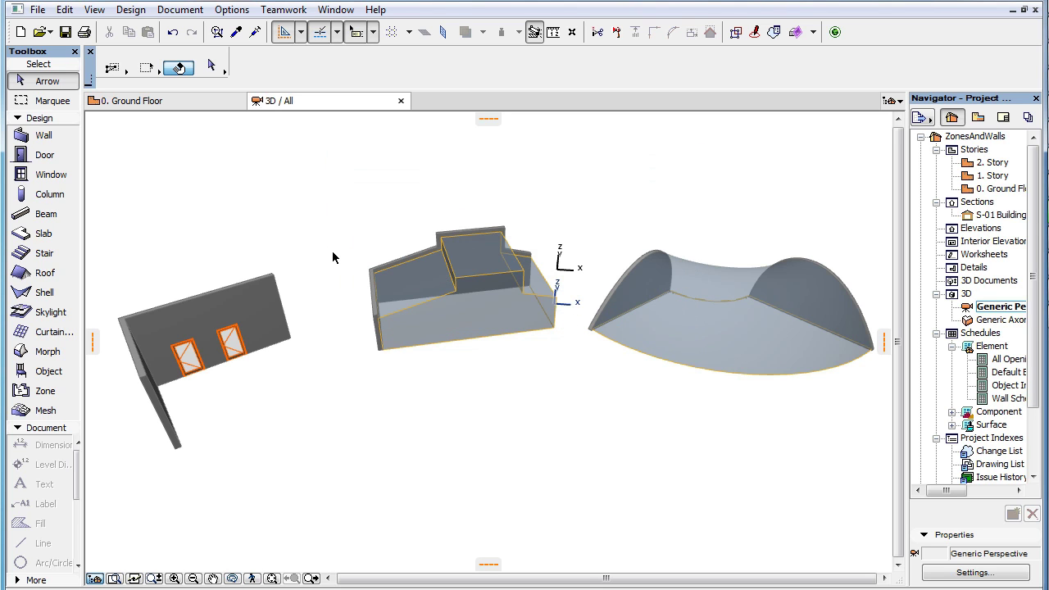
# Retry the Walls and Zones.ifc update with override and new-element merging unchecked, then cancel it.
pyautogui.click(38, 10)
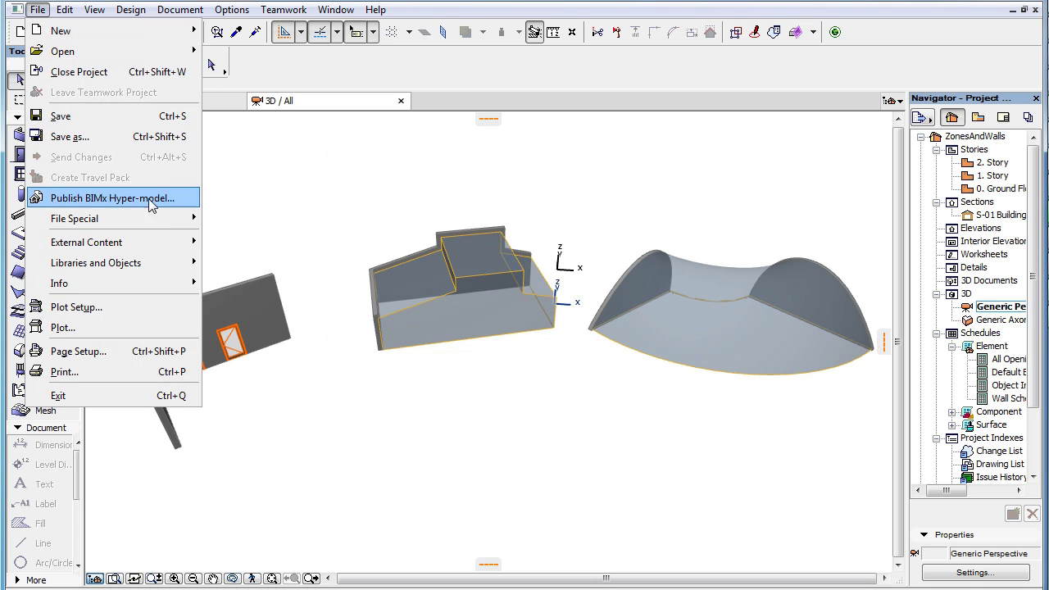
pyautogui.moveTo(153, 223)
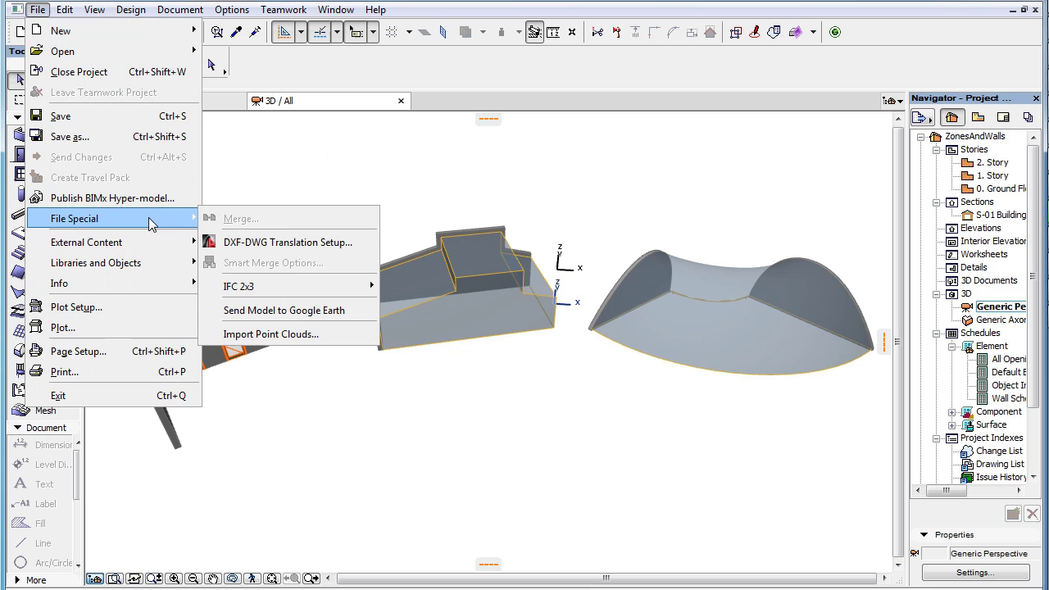
pyautogui.moveTo(324, 293)
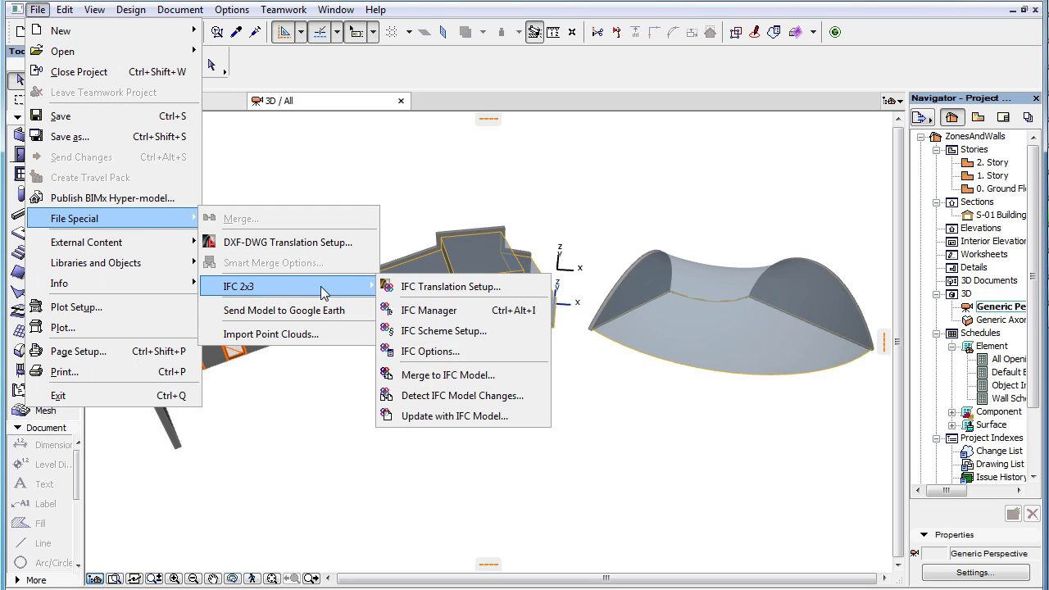
pyautogui.click(531, 421)
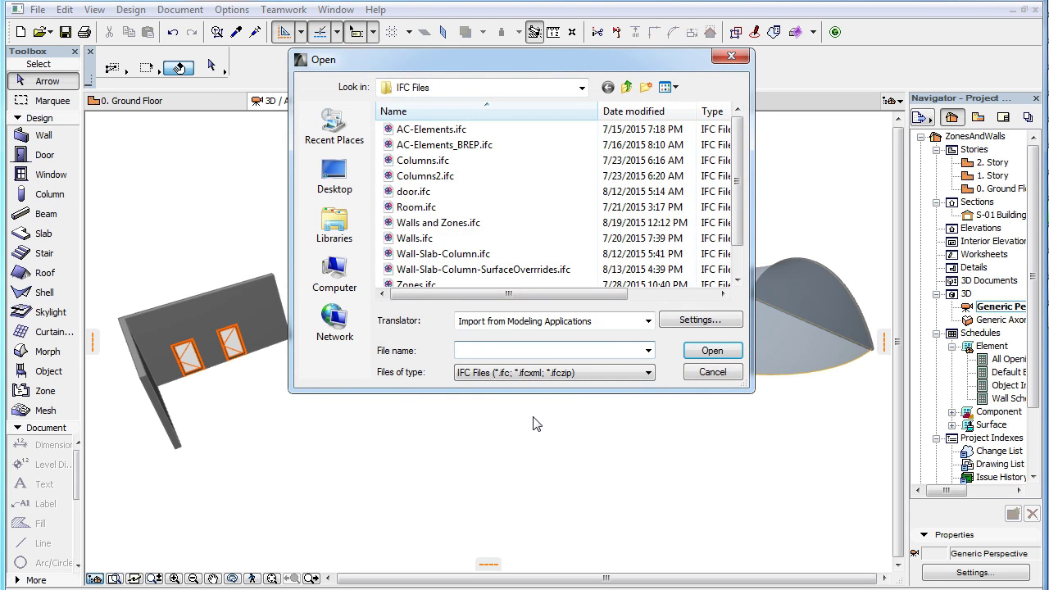
pyautogui.click(442, 222)
pyautogui.click(710, 350)
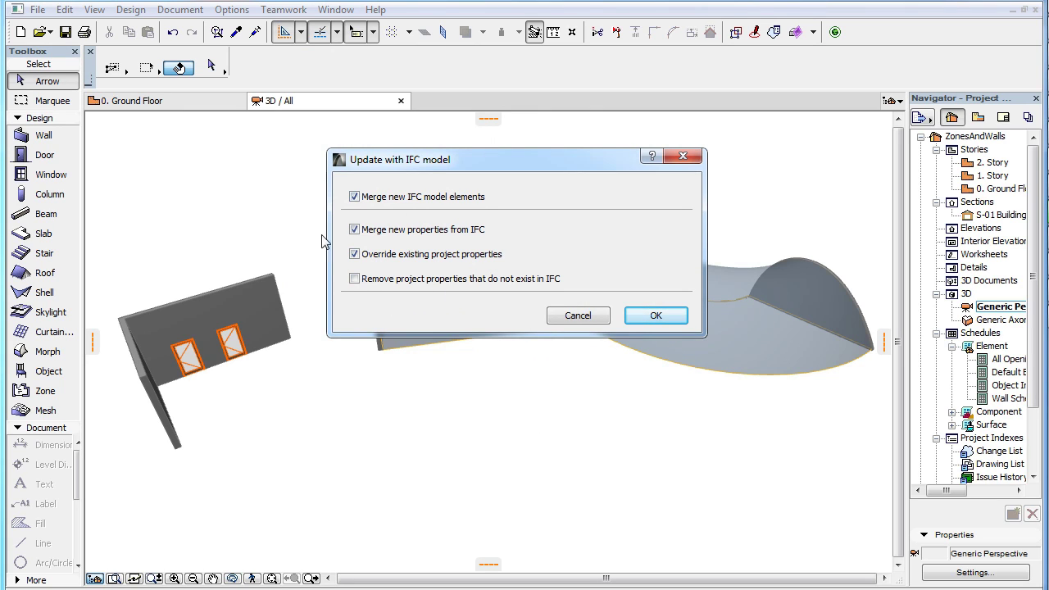
pyautogui.click(419, 255)
pyautogui.click(405, 198)
pyautogui.click(585, 317)
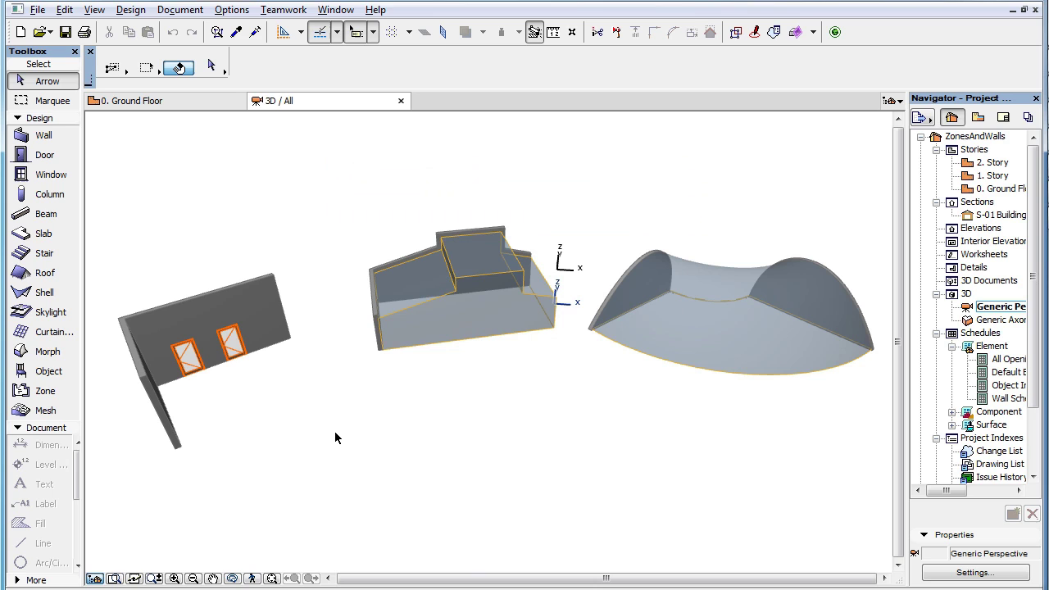
# Select the wall holding the two doors and inspect its IsCompositeStructure property in its settings.
pyautogui.click(172, 428)
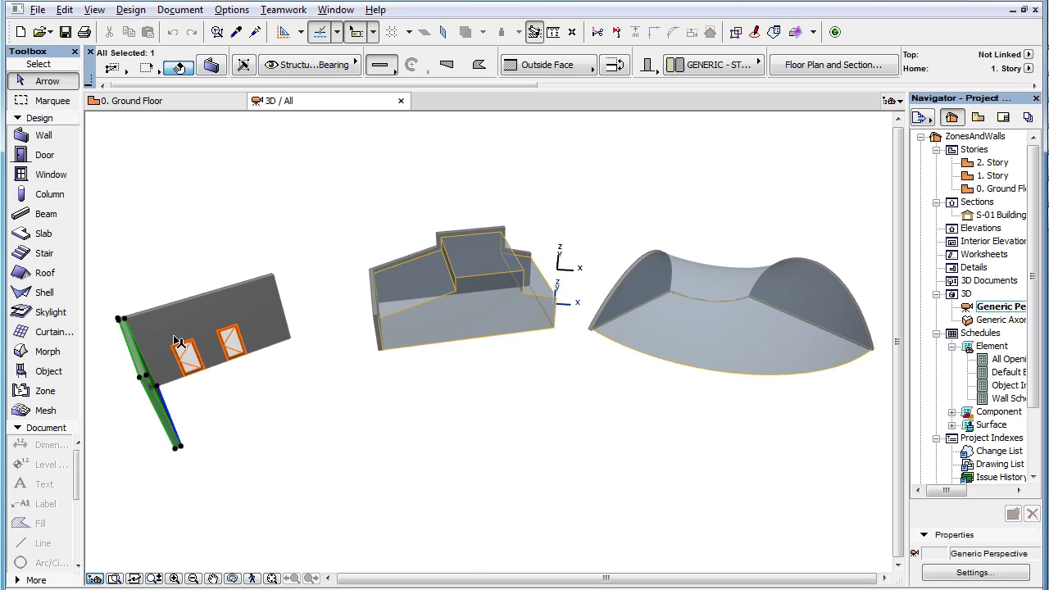
pyautogui.click(211, 66)
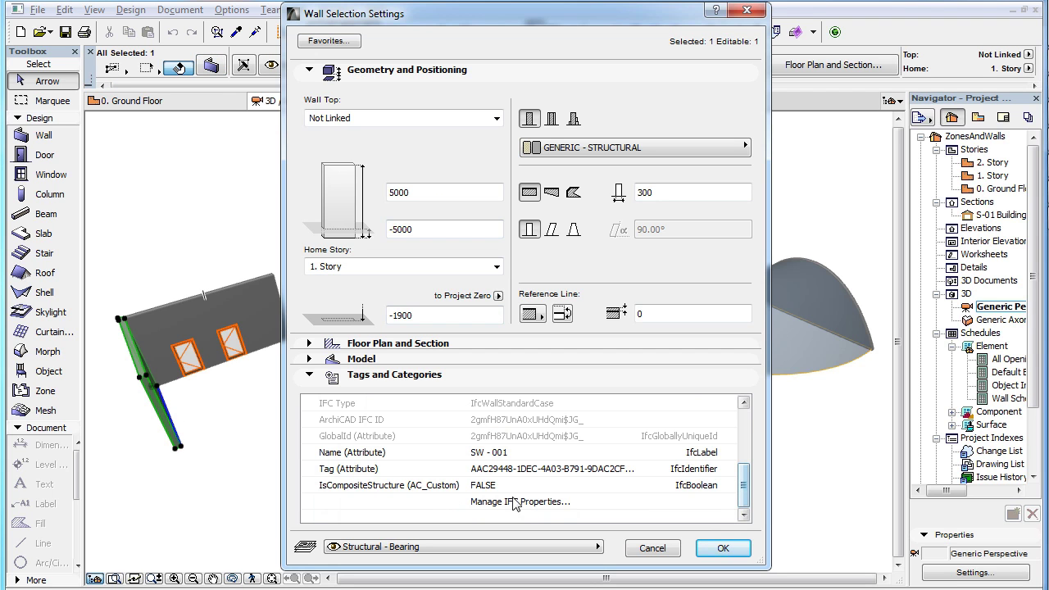
pyautogui.click(427, 487)
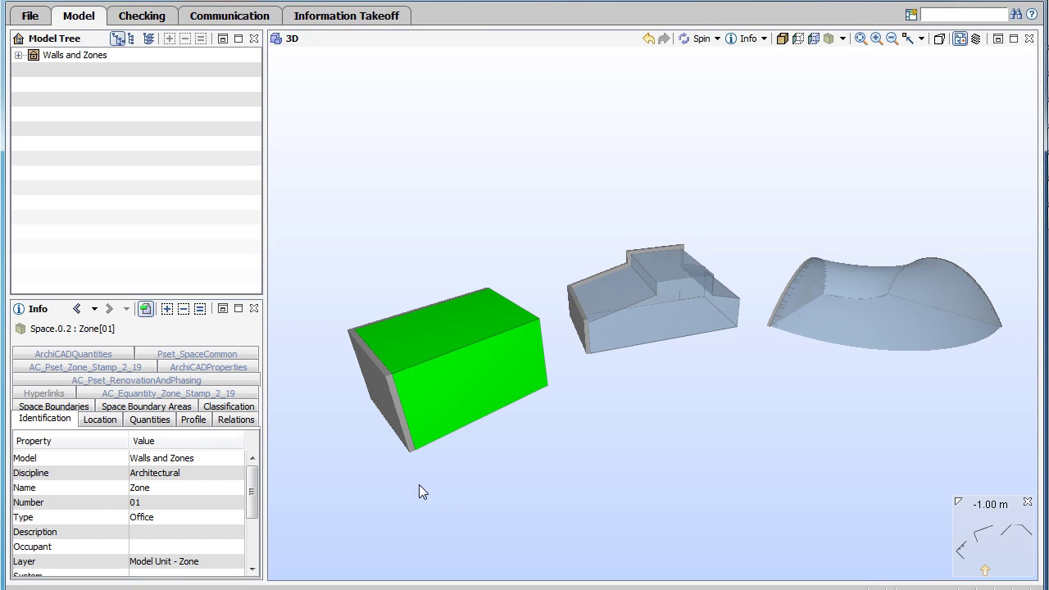
# Select the short end wall and view its AC_Custom properties: IsCompositeStructure False, DevelopmentPhase Phase I.
pyautogui.click(394, 430)
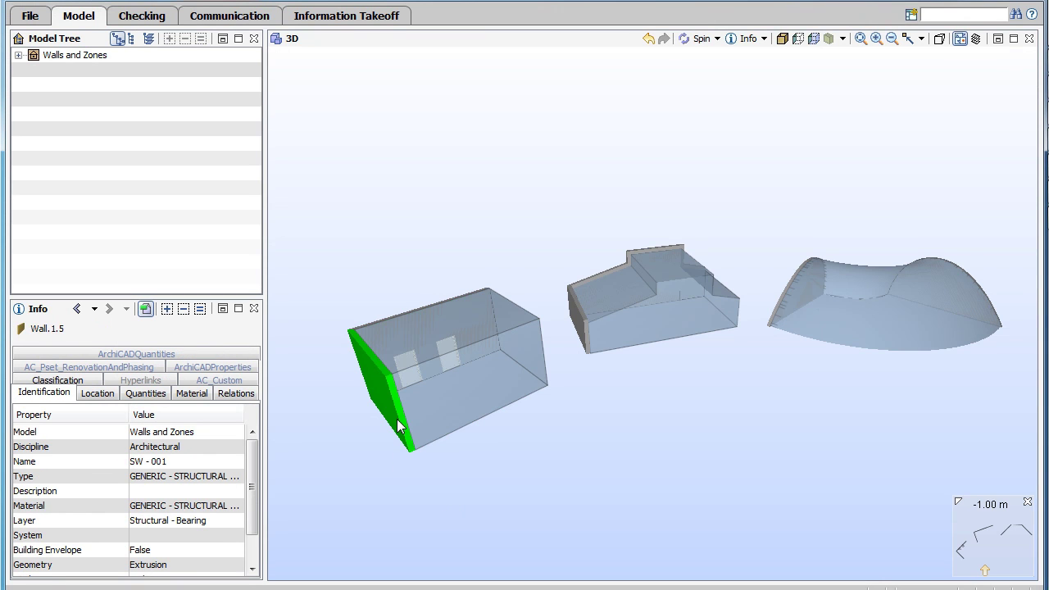
pyautogui.click(242, 381)
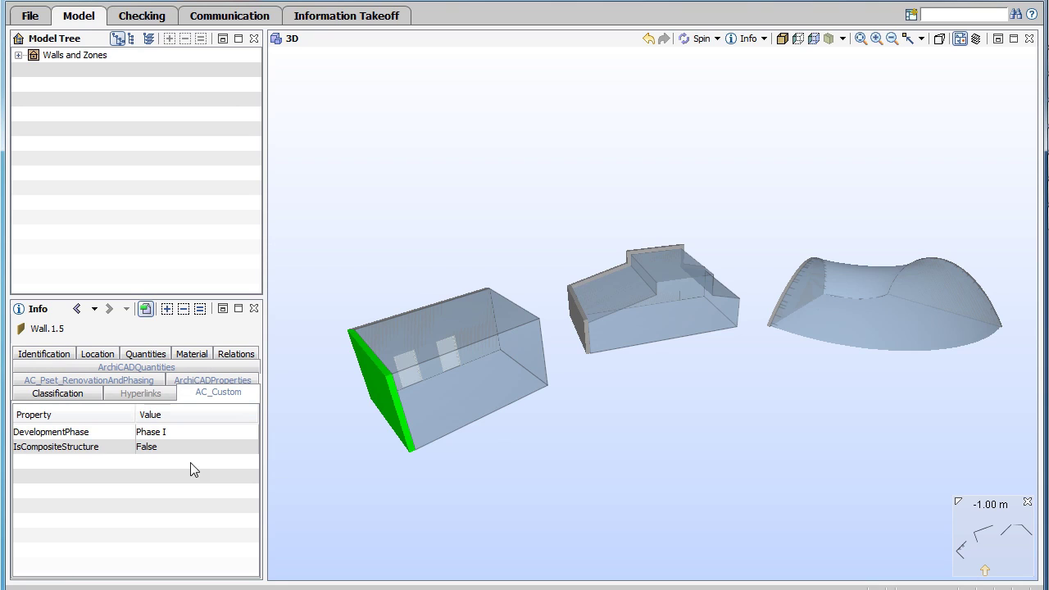
pyautogui.click(107, 449)
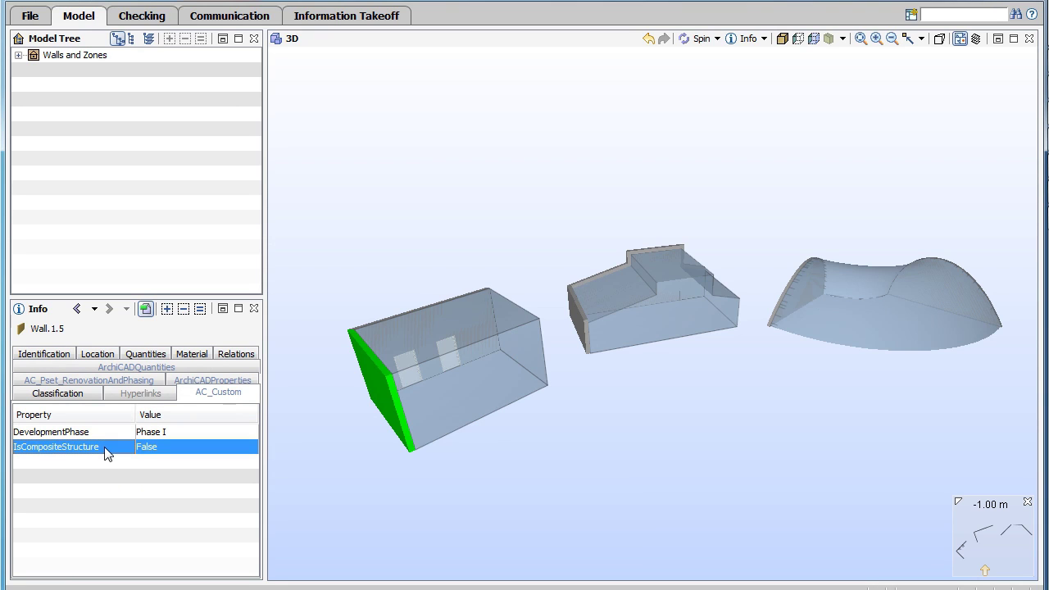
pyautogui.click(105, 432)
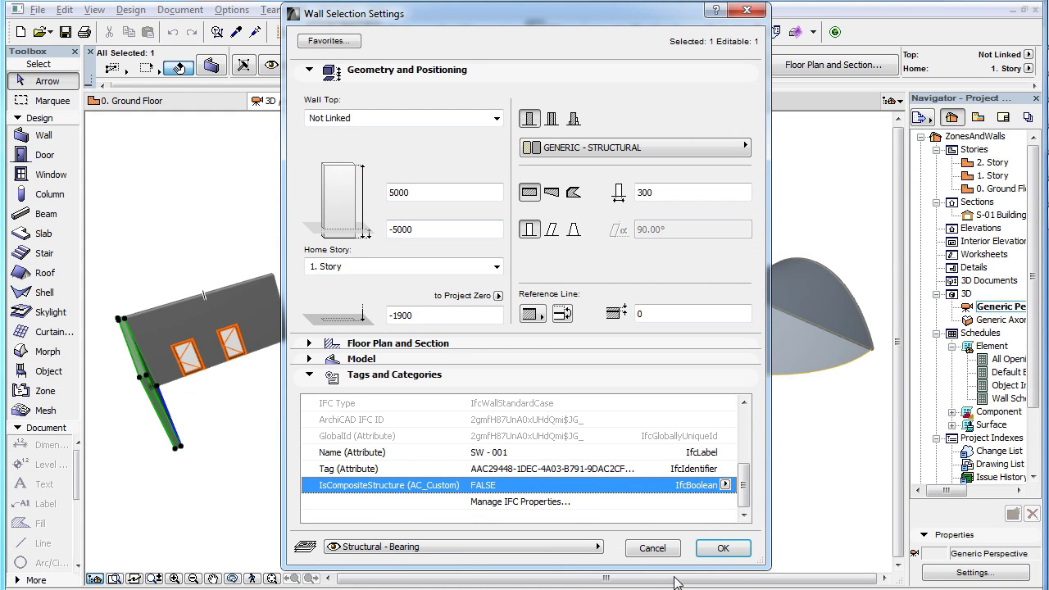
# Close the wall settings and choose Walls and Zones.ifc with the Import from Modeling Applications translator.
pyautogui.click(667, 554)
pyautogui.click(37, 10)
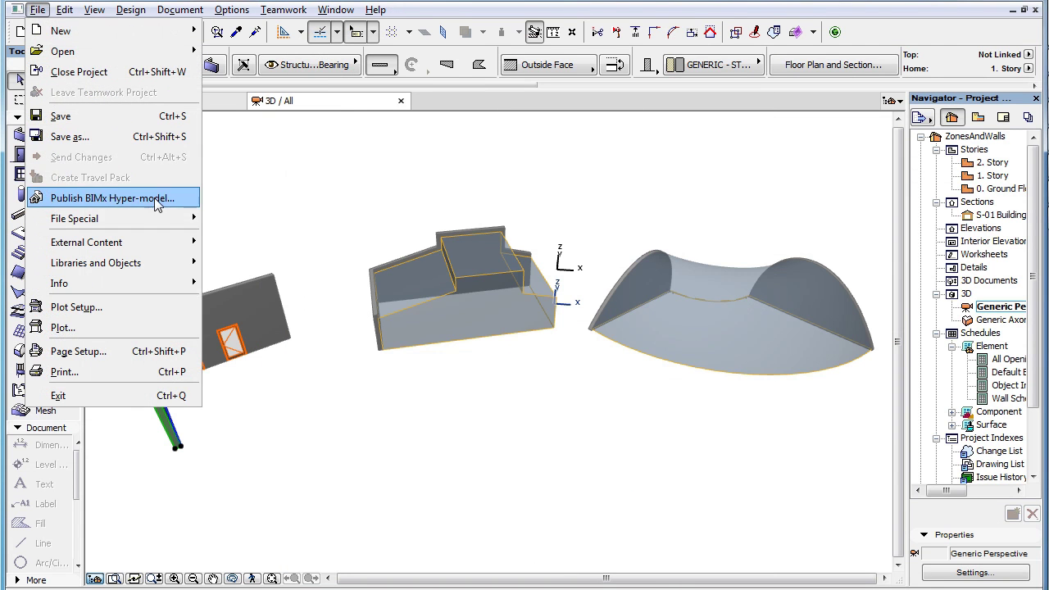
pyautogui.moveTo(159, 215)
pyautogui.moveTo(316, 292)
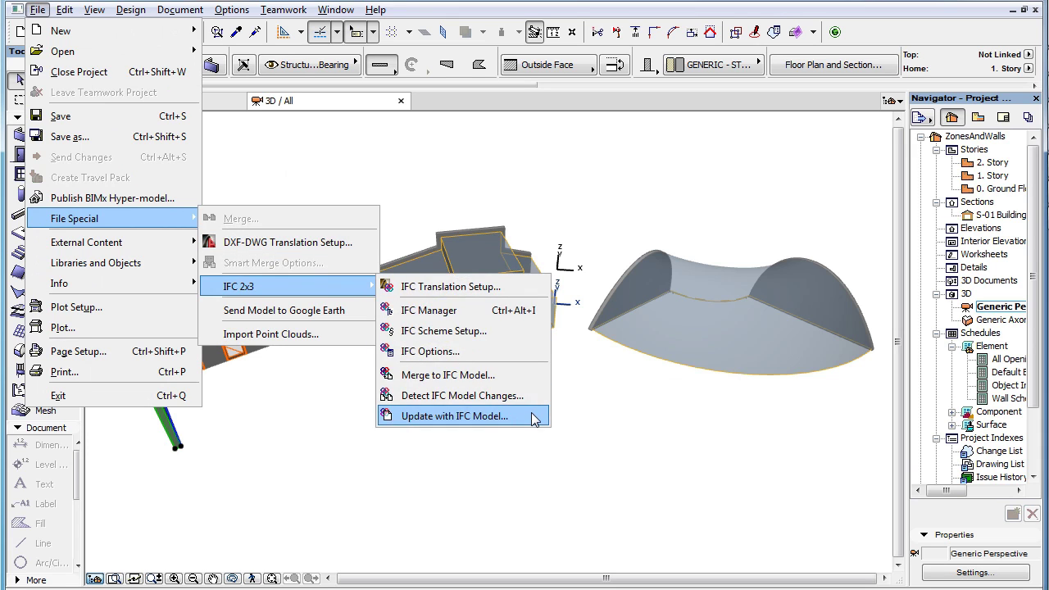
pyautogui.click(533, 414)
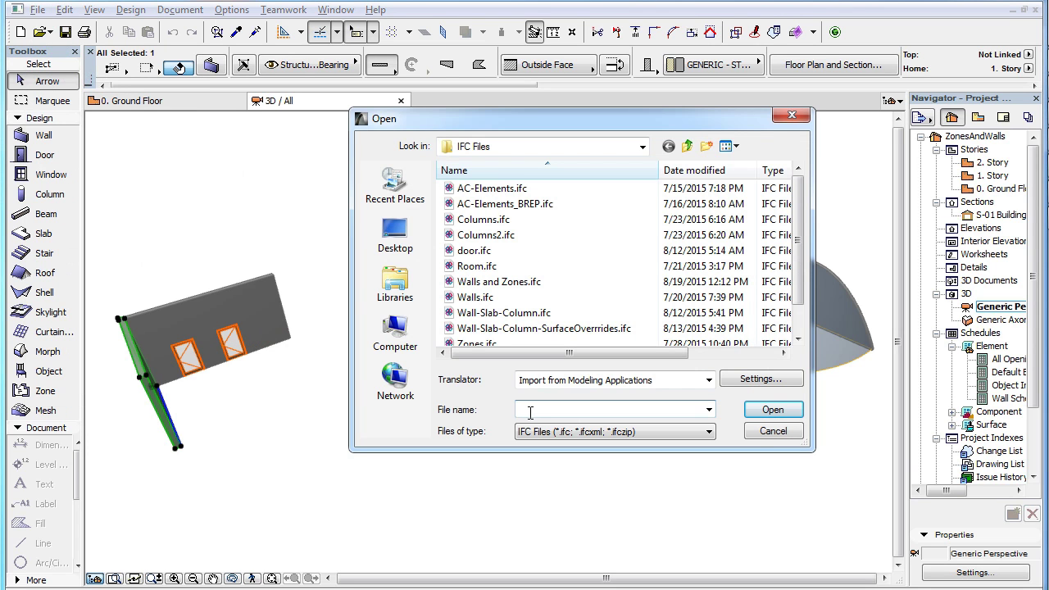
pyautogui.click(524, 282)
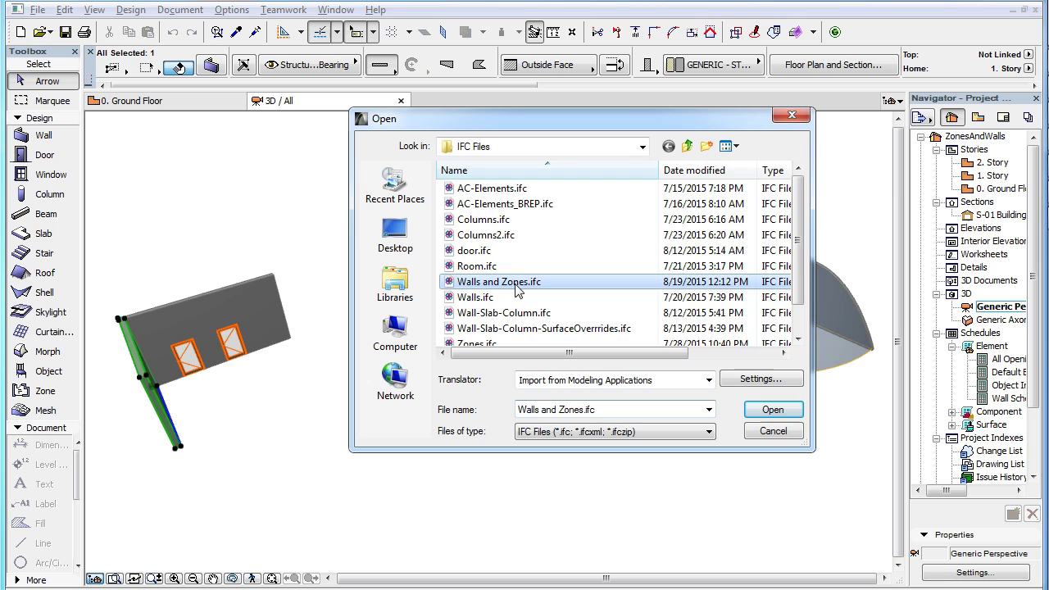
pyautogui.click(708, 379)
pyautogui.click(703, 564)
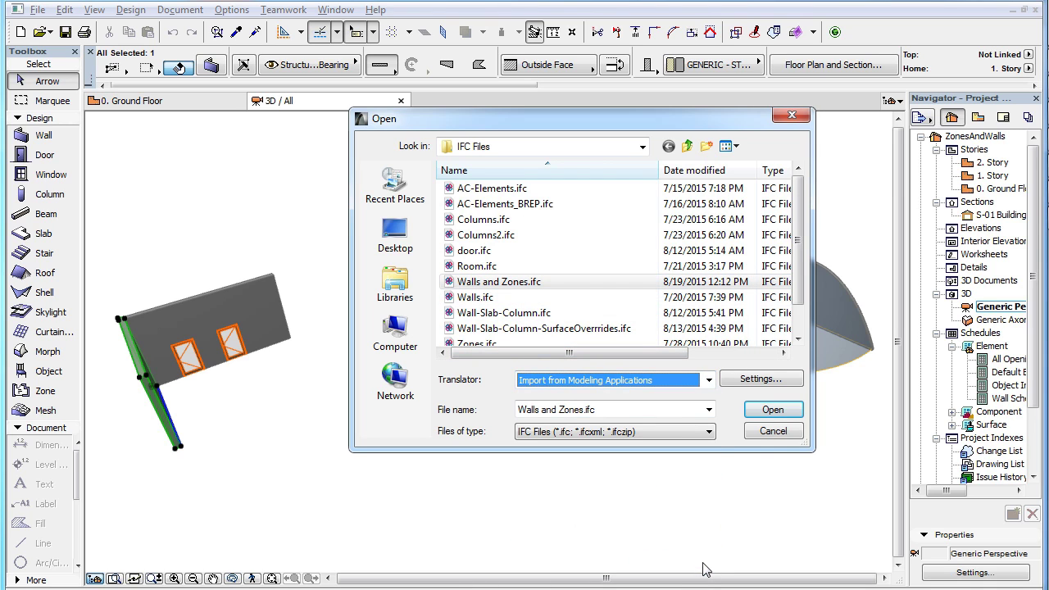
pyautogui.click(756, 382)
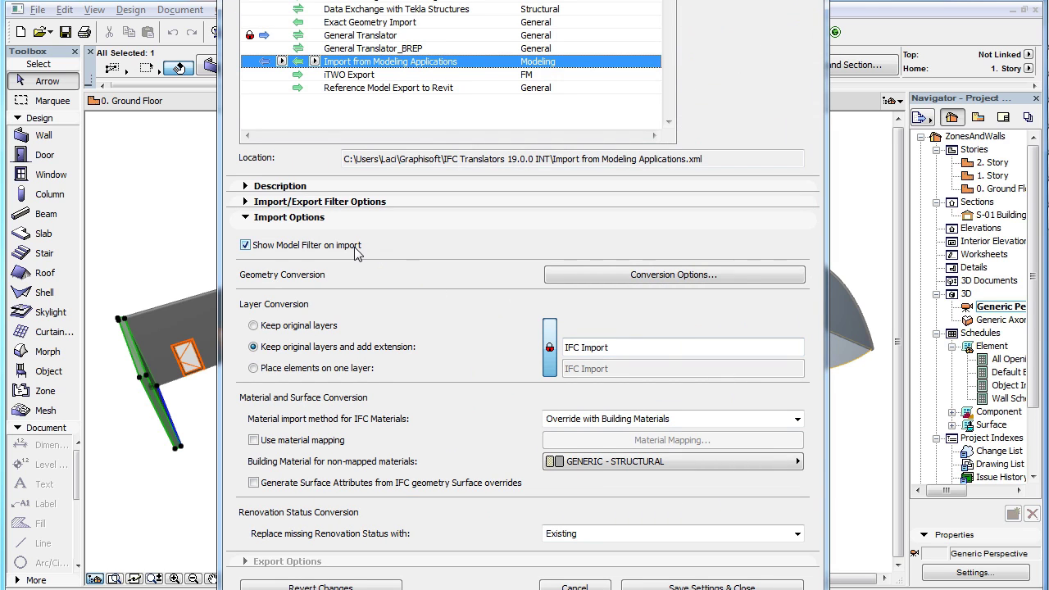
pyautogui.click(781, 587)
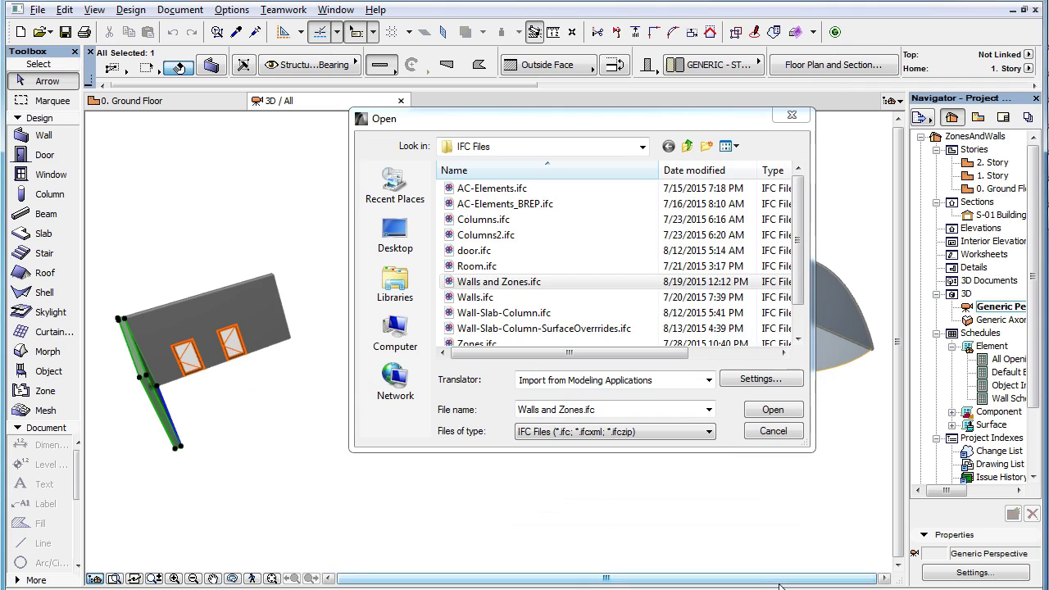
# Run the update with only Merge new properties checked, accepting the library parts location.
pyautogui.click(773, 409)
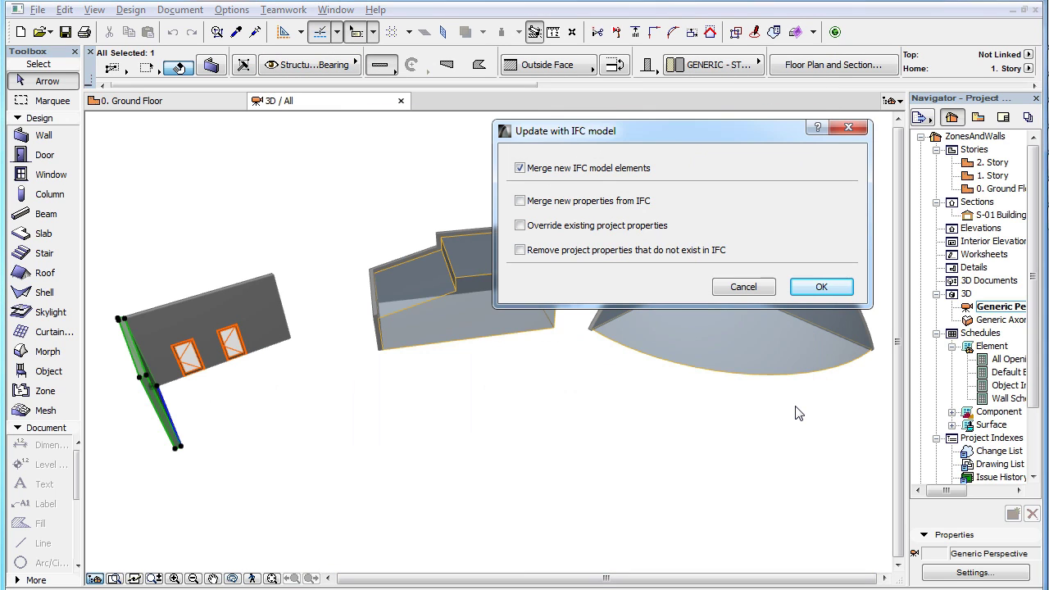
pyautogui.click(599, 201)
pyautogui.click(620, 167)
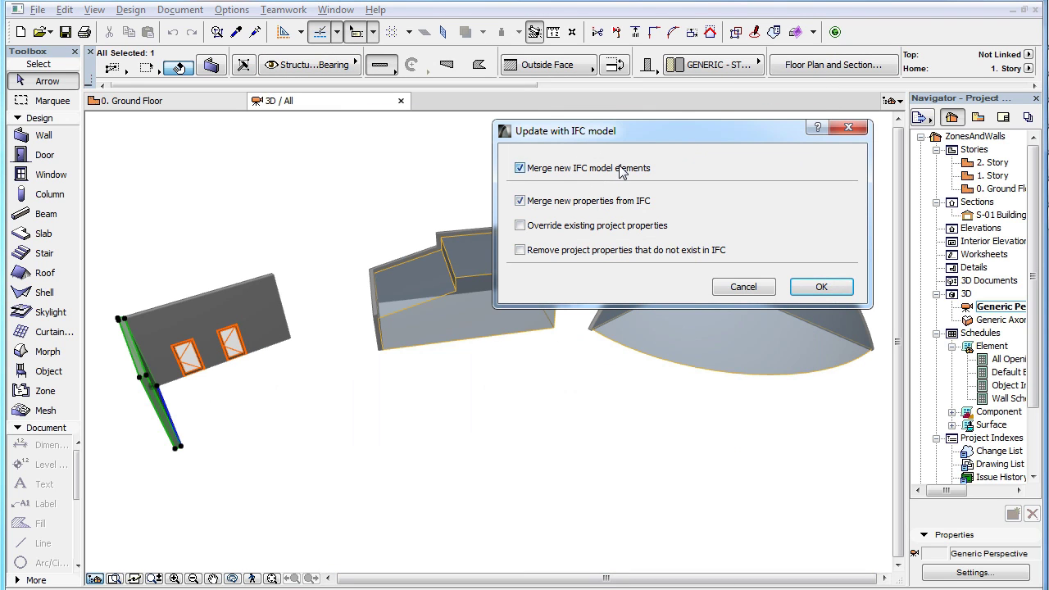
pyautogui.click(821, 286)
pyautogui.click(647, 319)
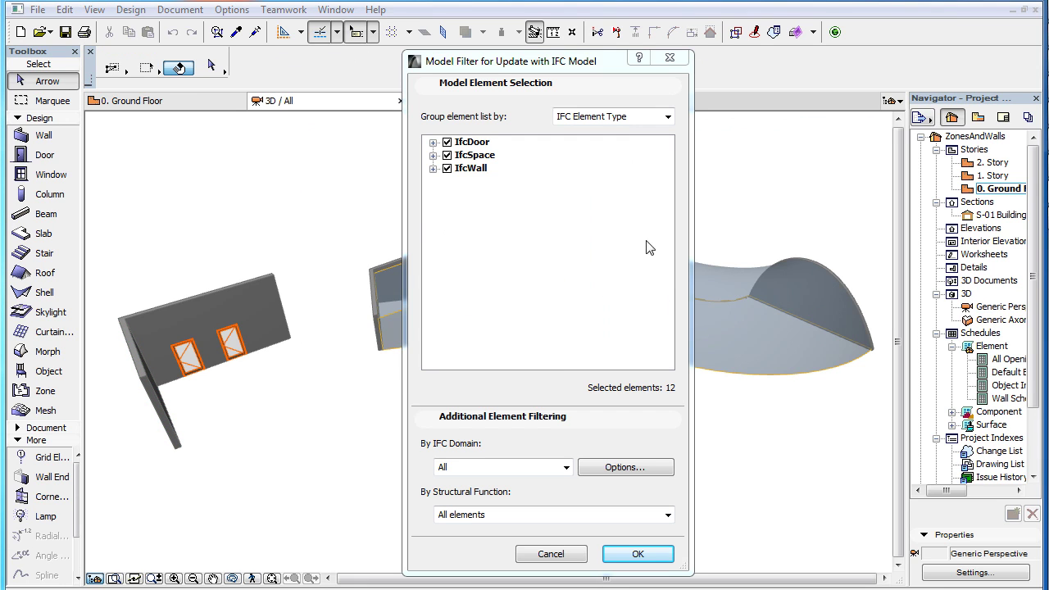
# Expand the element groups and try grouping the list by Story, Layer, Element Owner, then IFC Element Type.
pyautogui.click(433, 168)
pyautogui.click(433, 155)
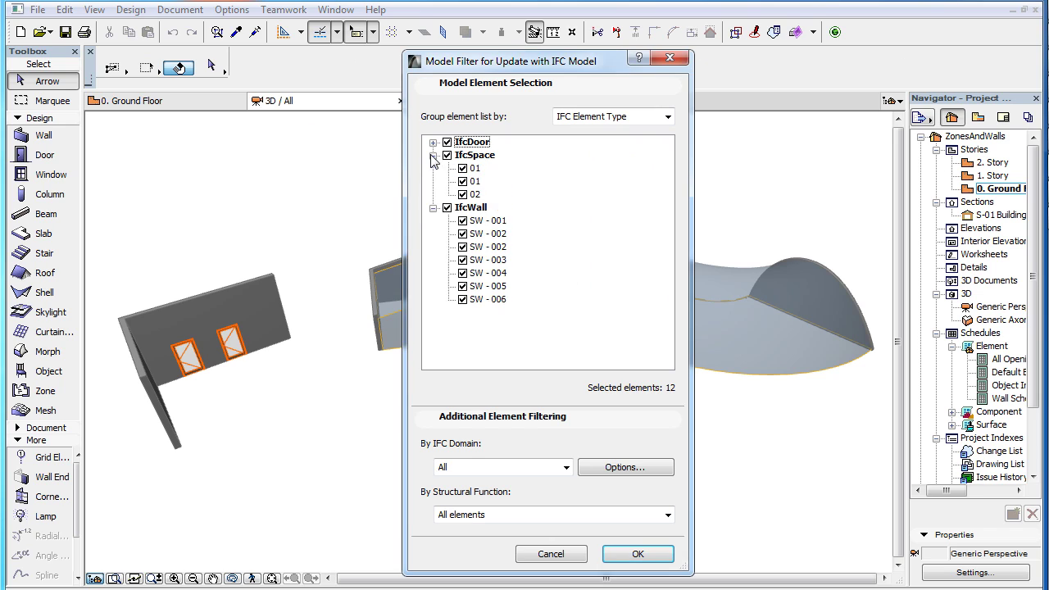
pyautogui.click(433, 142)
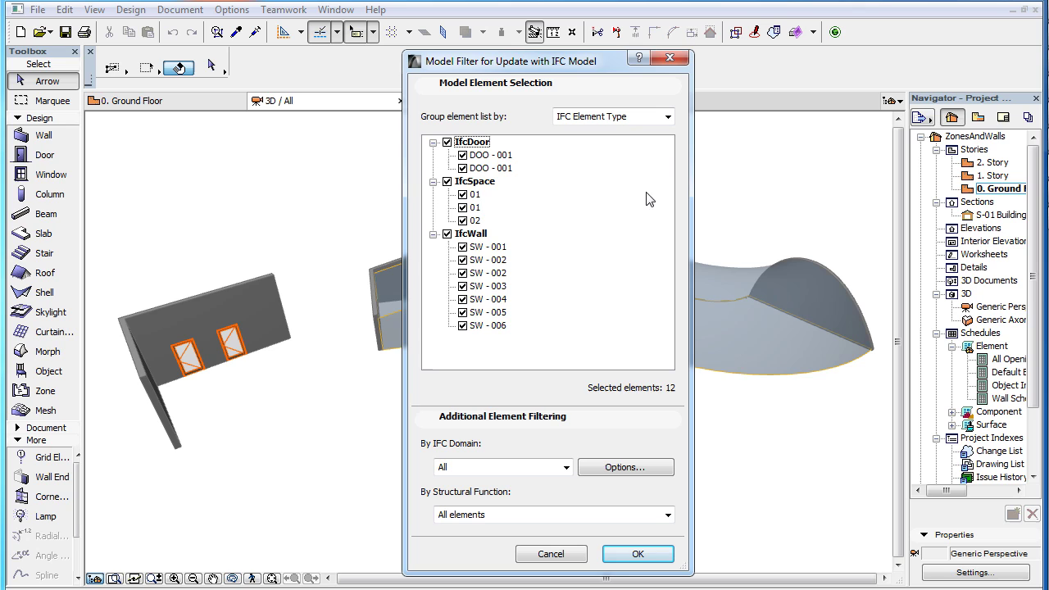
pyautogui.click(669, 117)
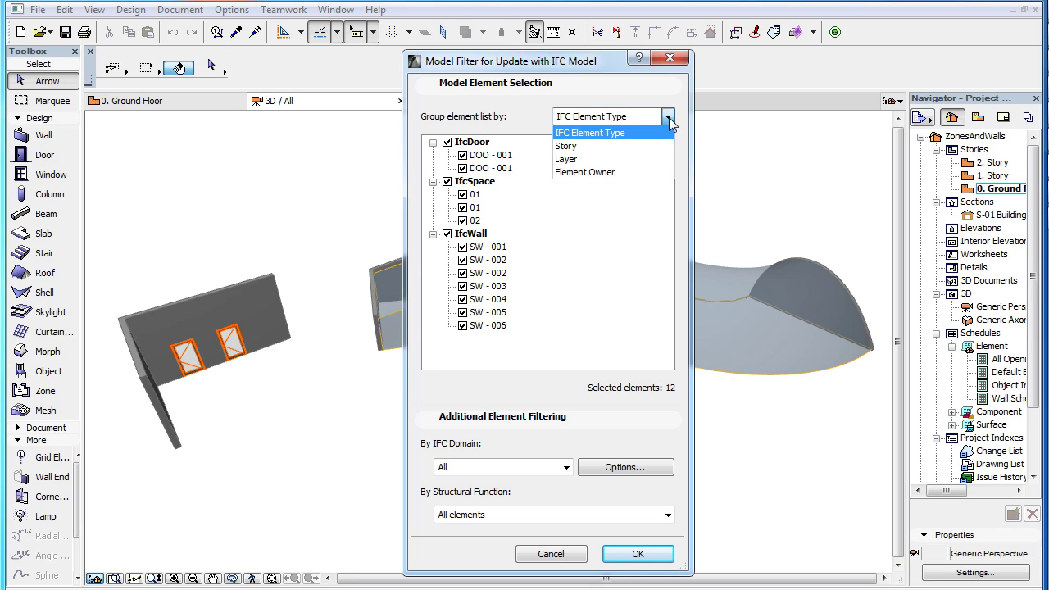
pyautogui.click(665, 133)
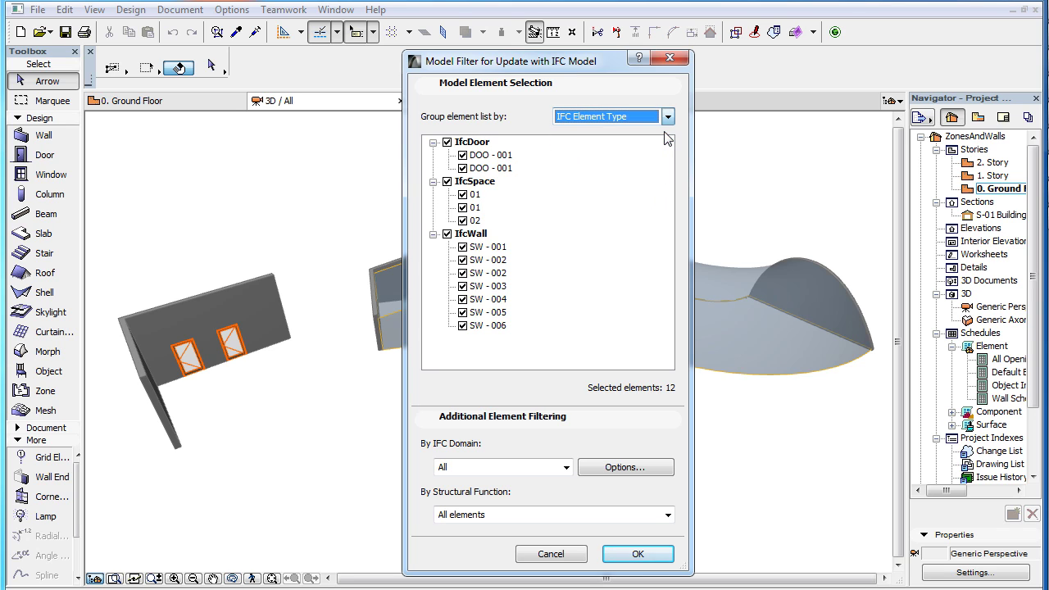
pyautogui.click(669, 117)
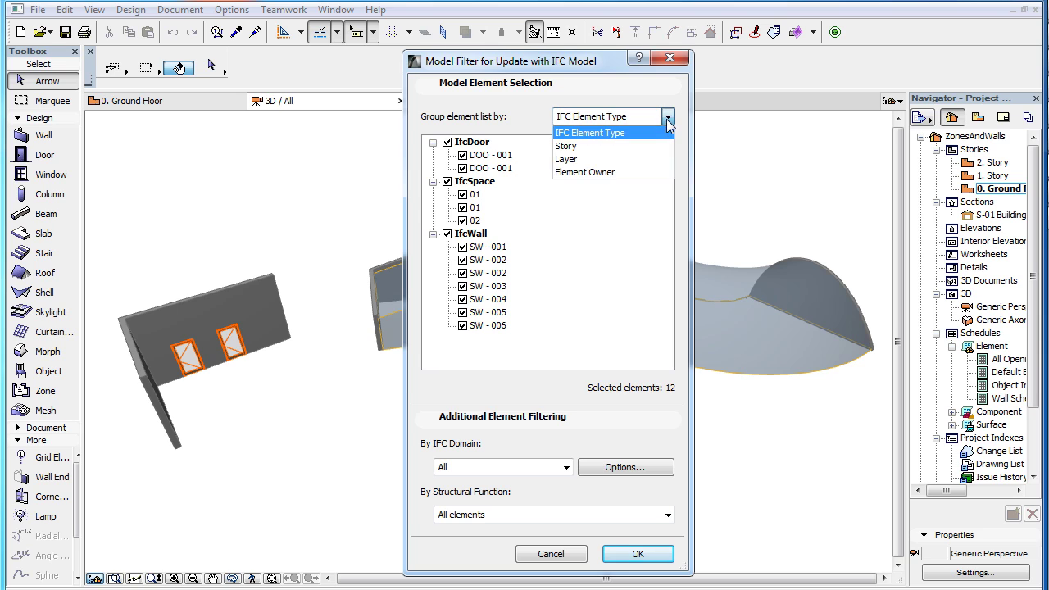
pyautogui.click(662, 147)
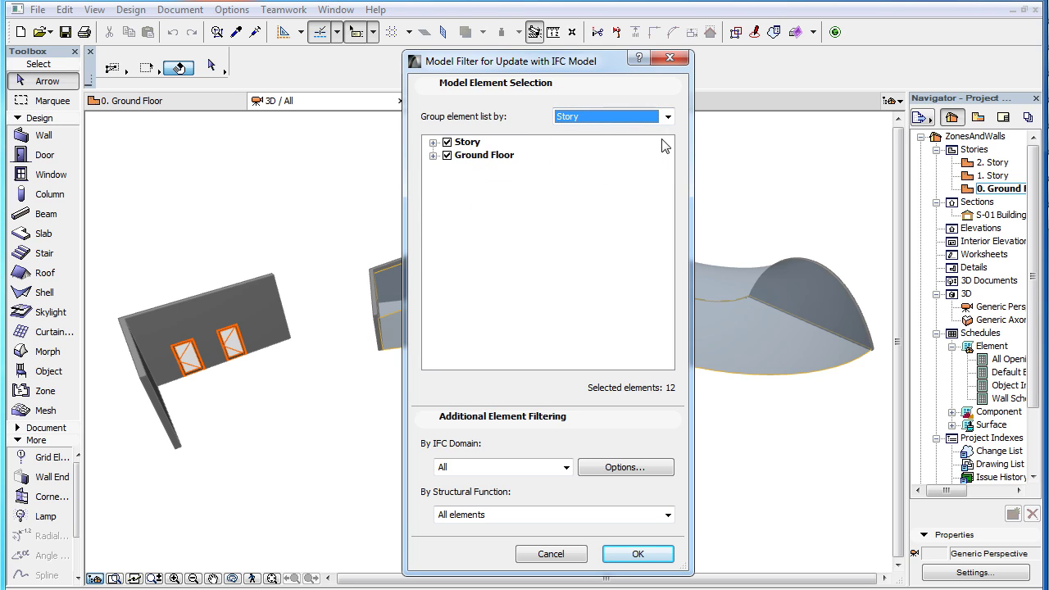
pyautogui.click(668, 118)
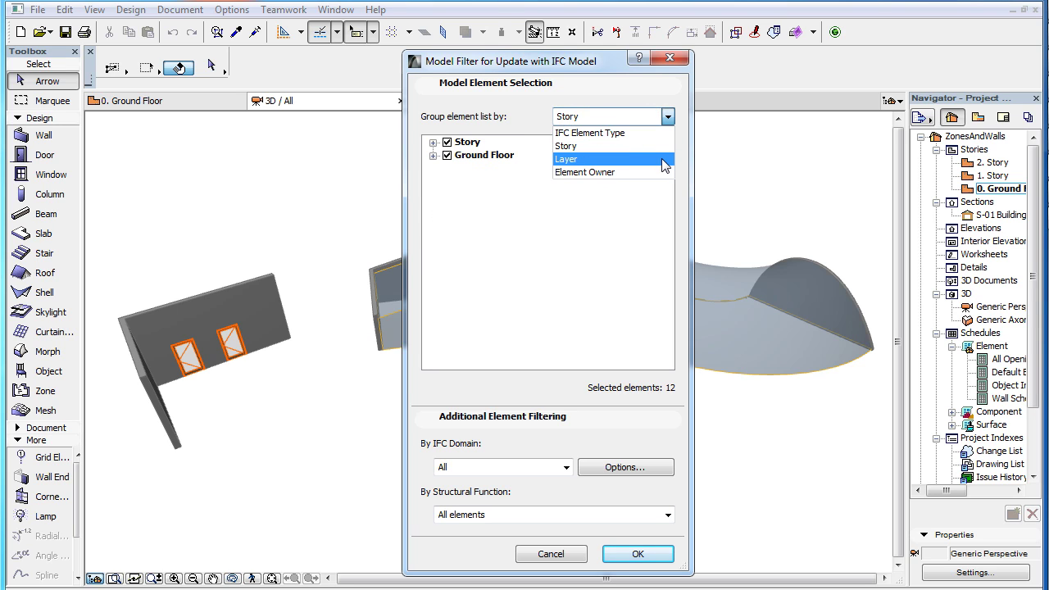
pyautogui.click(665, 166)
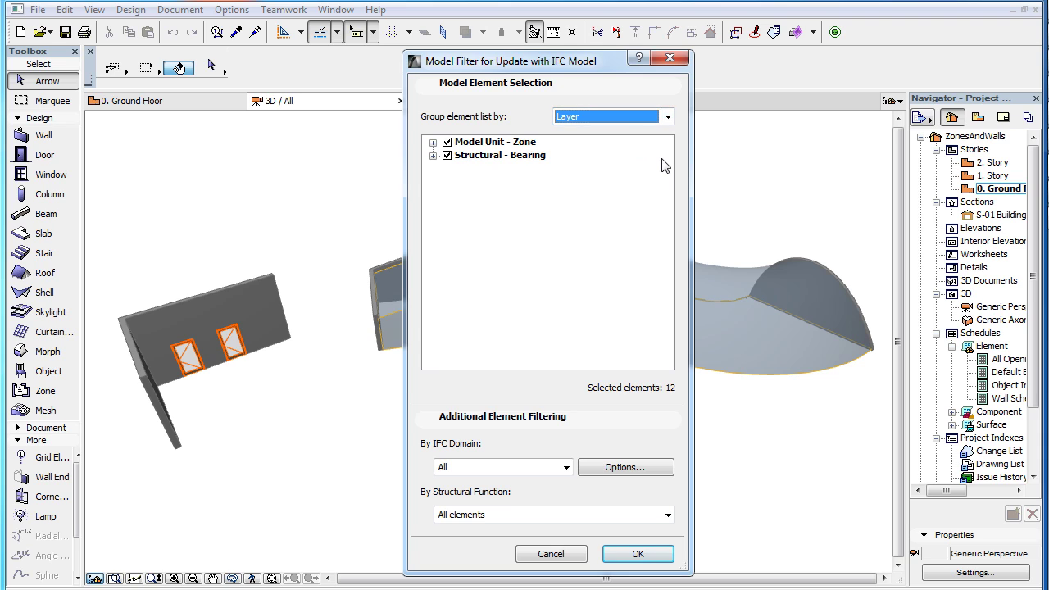
pyautogui.click(671, 117)
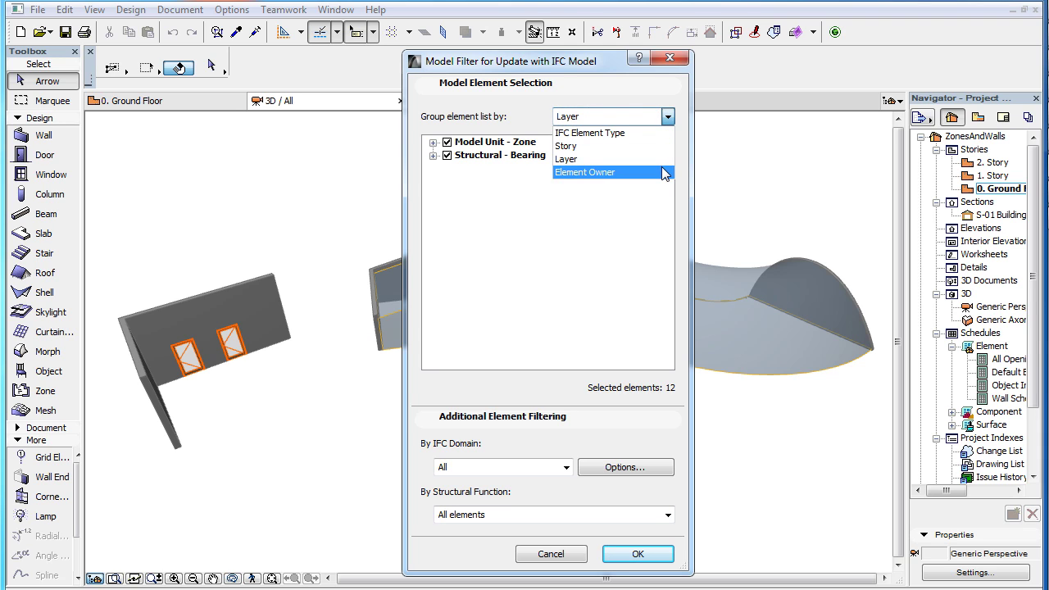
pyautogui.click(664, 173)
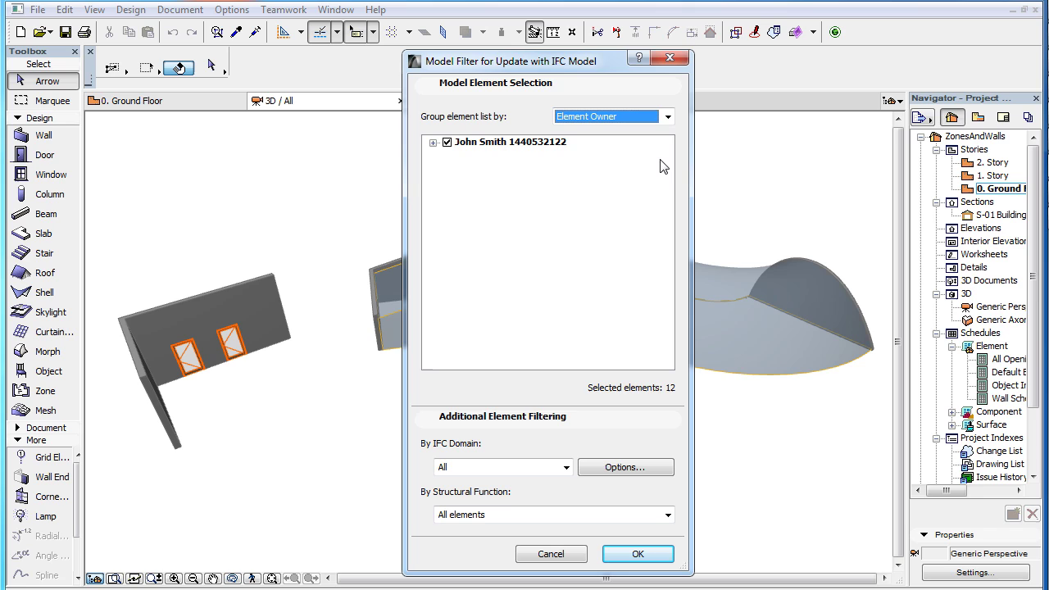
pyautogui.click(669, 117)
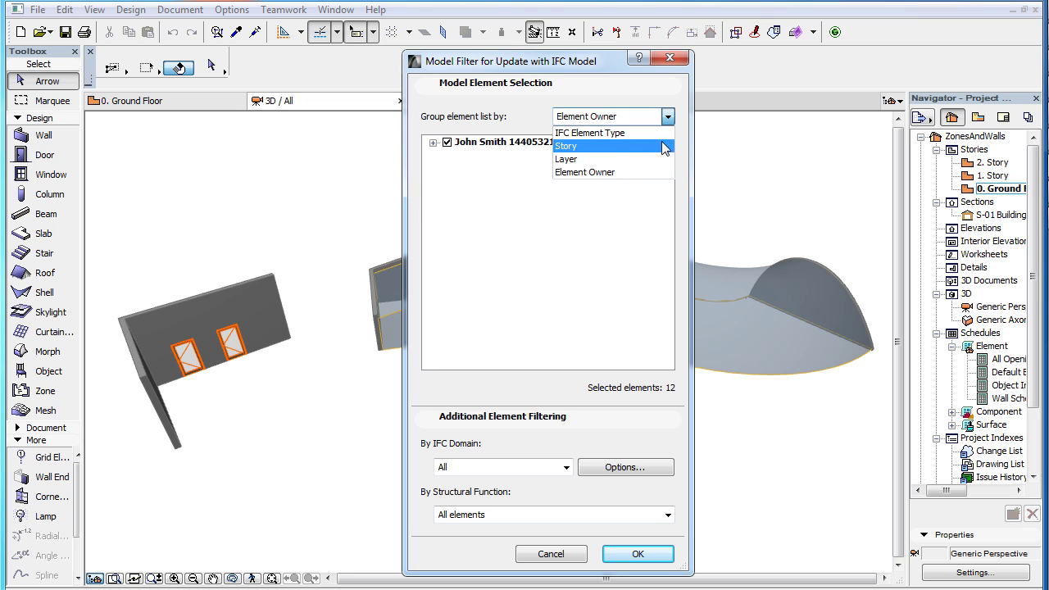
pyautogui.click(666, 134)
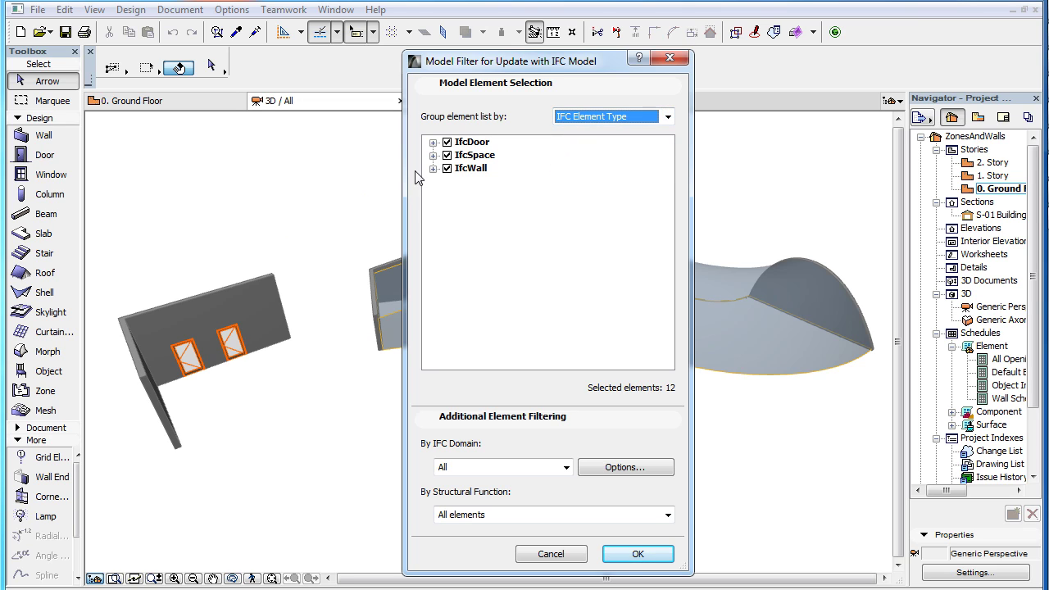
# Exclude the IfcSpace and IfcDoor elements, keeping the seven IfcWall elements, and confirm the filter.
pyautogui.click(432, 168)
pyautogui.click(433, 155)
pyautogui.click(433, 142)
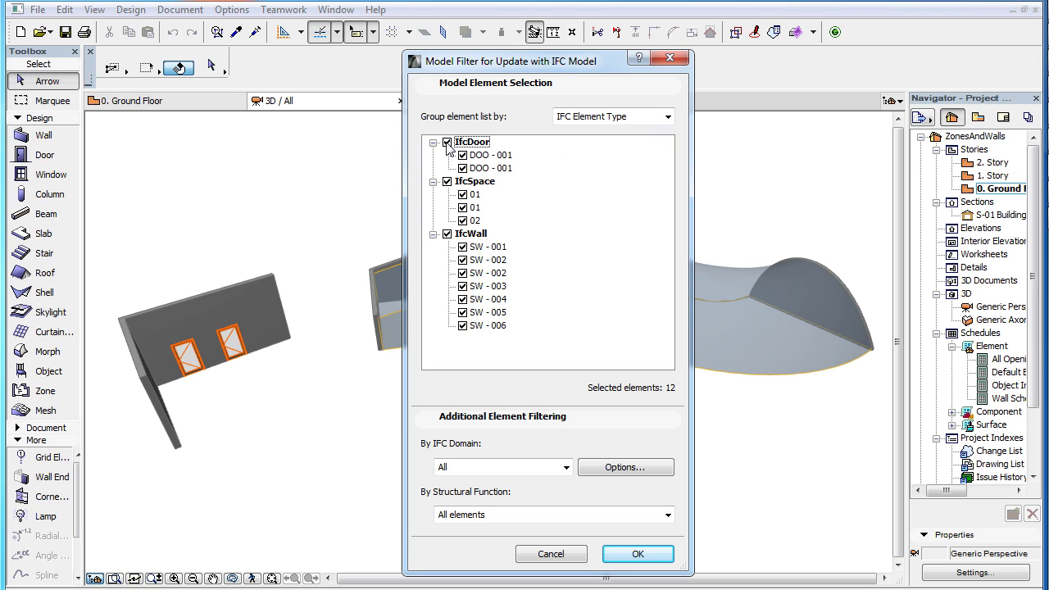
pyautogui.click(446, 182)
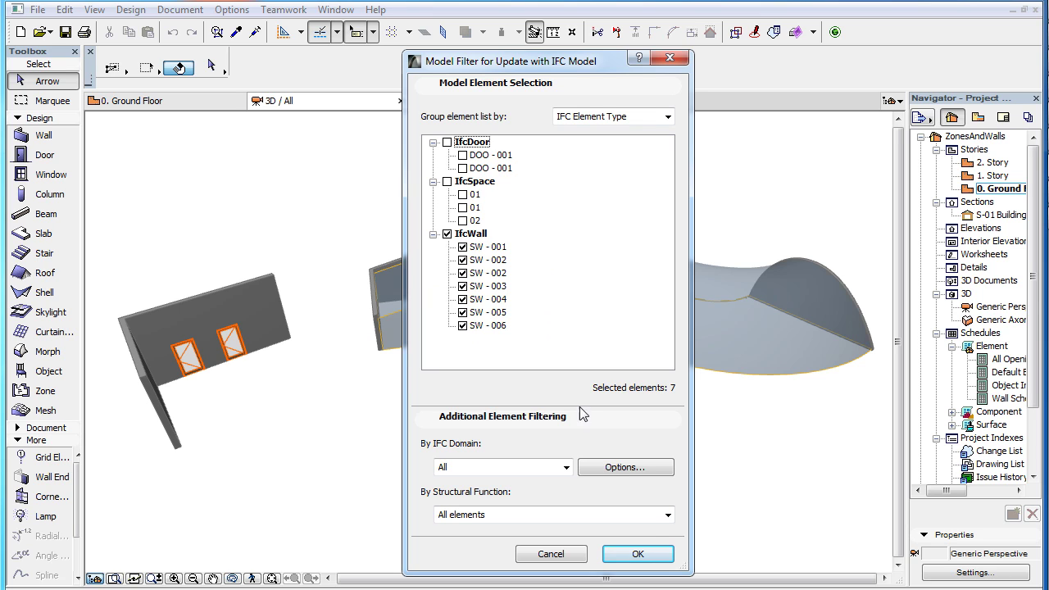
pyautogui.click(636, 553)
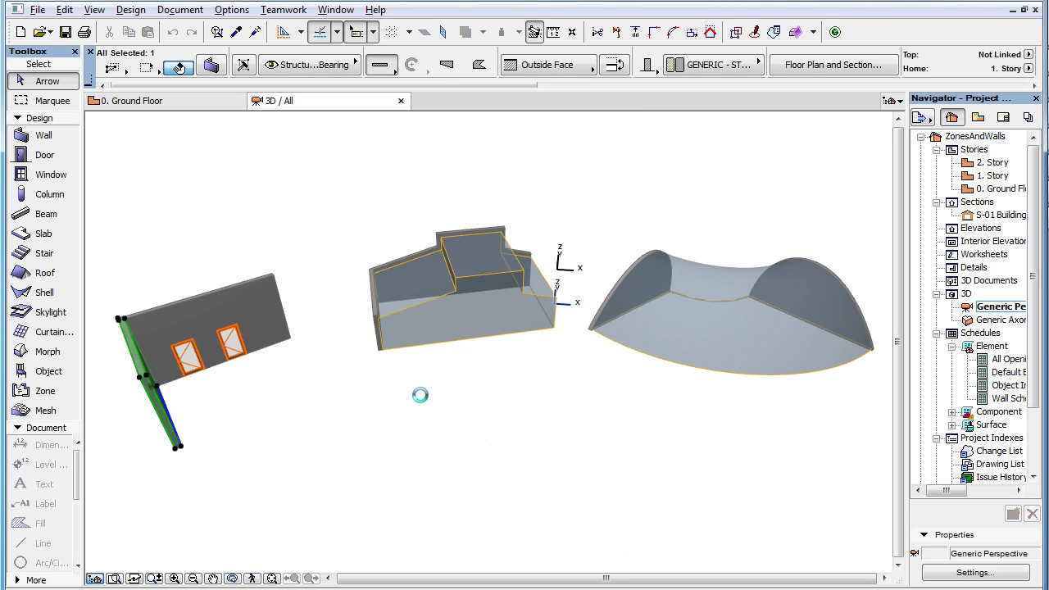
# Inspect the wall's DevelopmentPhase value Phase I in its settings, then close them unchanged.
pyautogui.click(215, 67)
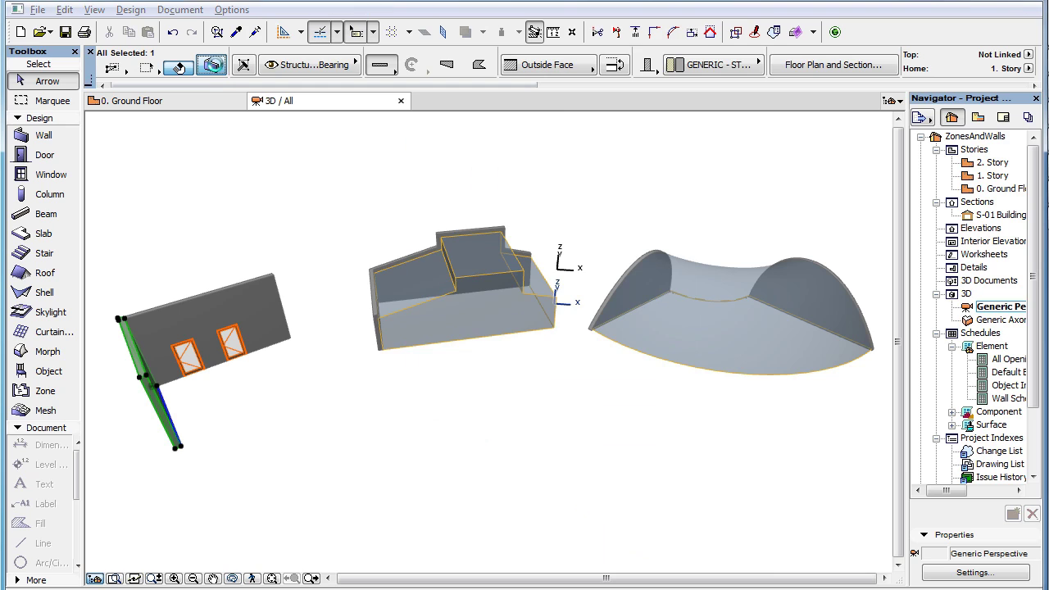
pyautogui.scroll(-2, 745, 506)
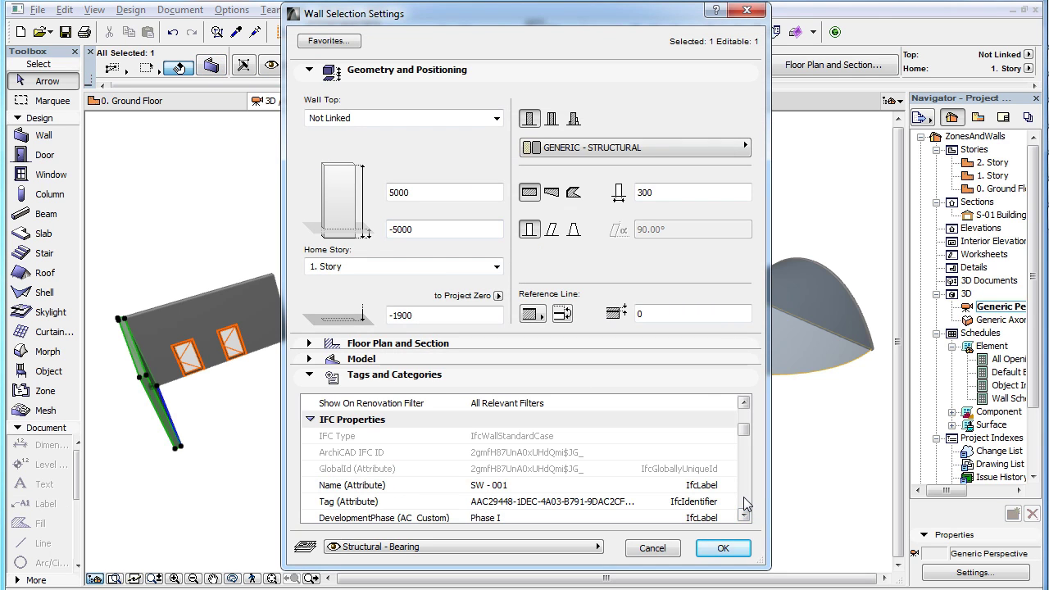
pyautogui.click(743, 517)
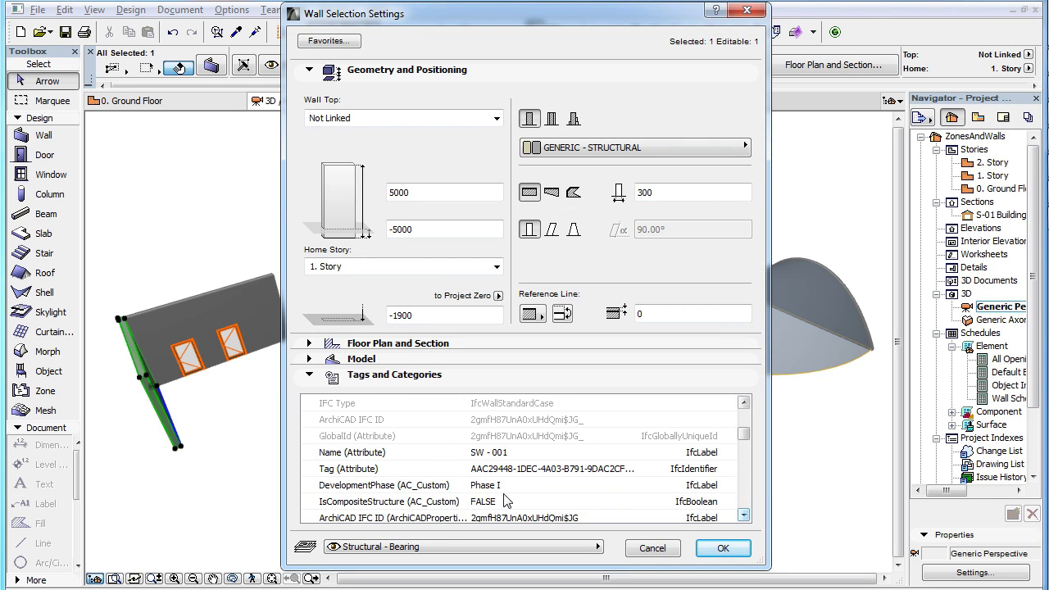
pyautogui.click(433, 488)
pyautogui.click(508, 485)
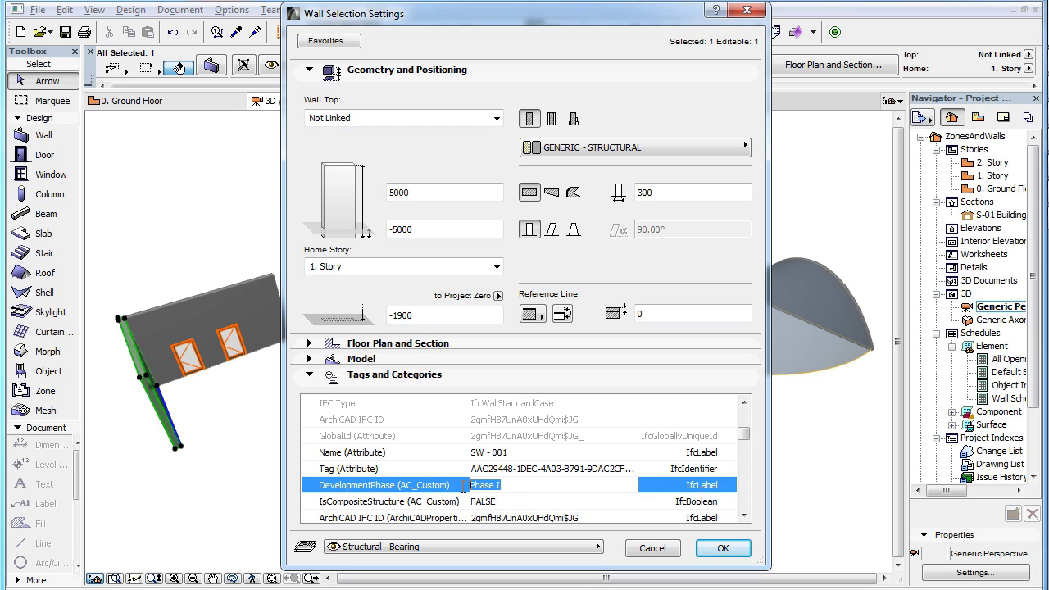
pyautogui.click(647, 547)
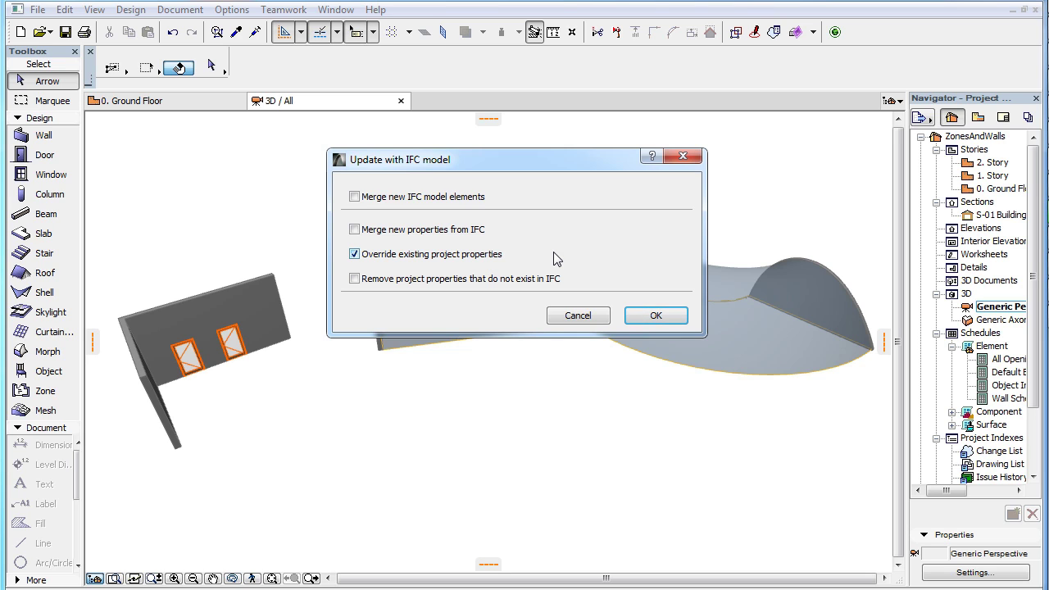
# Cancel the Update with IFC model dialog without applying it.
pyautogui.click(578, 315)
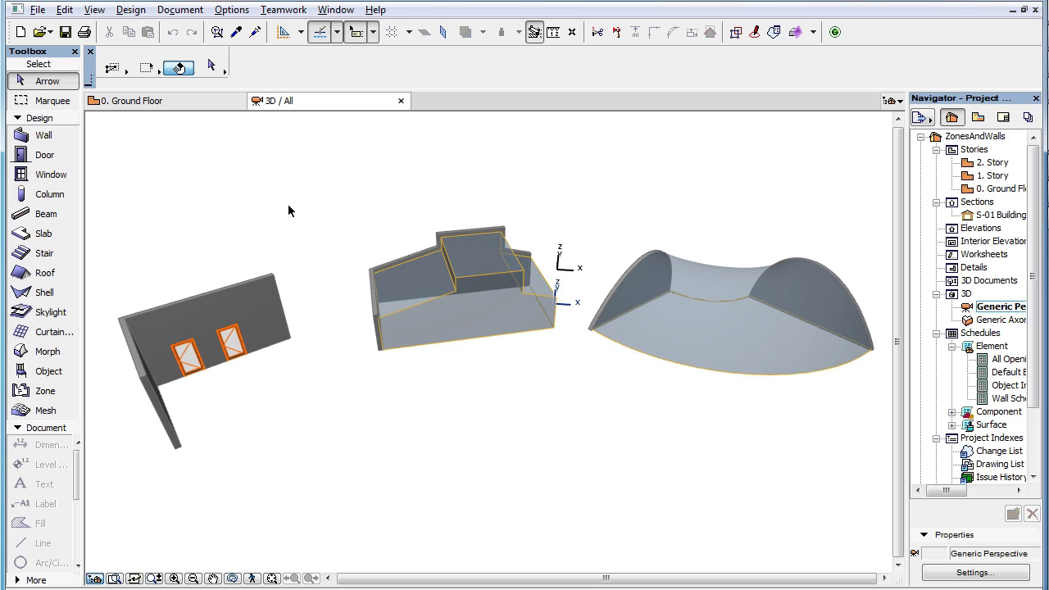
pyautogui.click(190, 357)
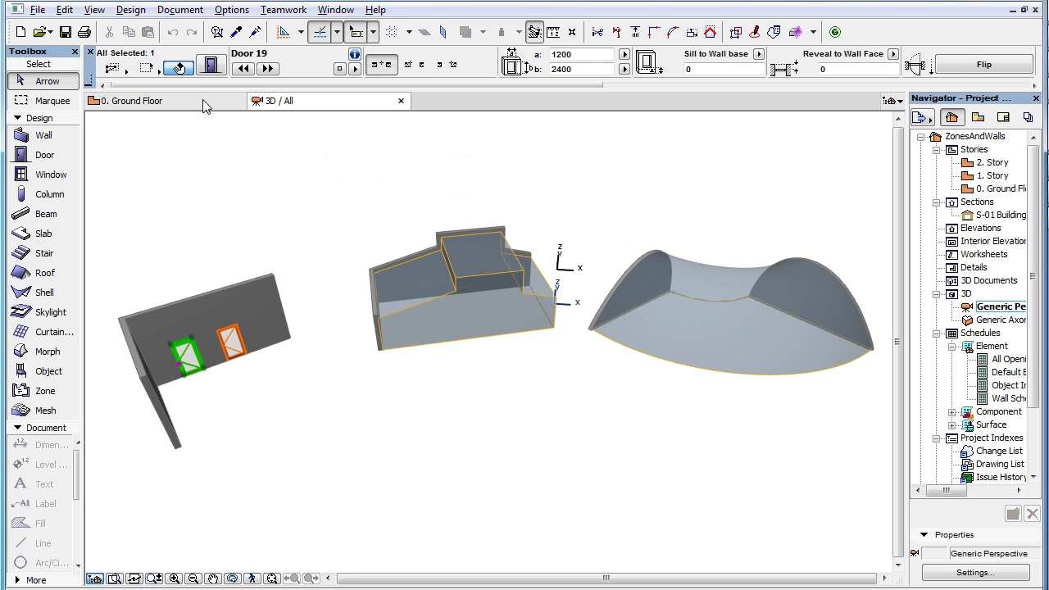
pyautogui.click(215, 68)
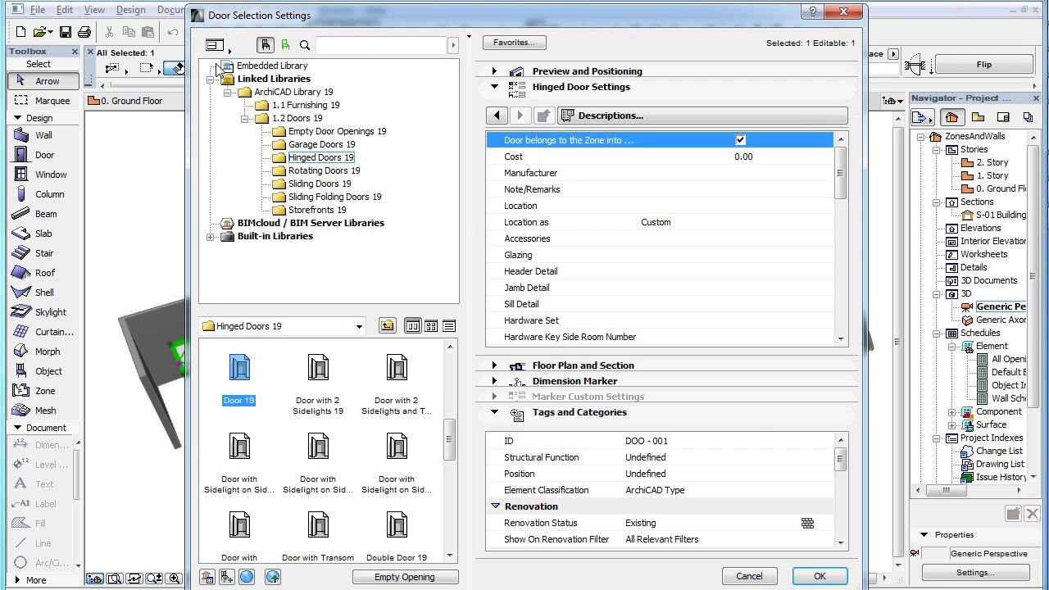
pyautogui.scroll(-4, 564, 492)
pyautogui.click(563, 490)
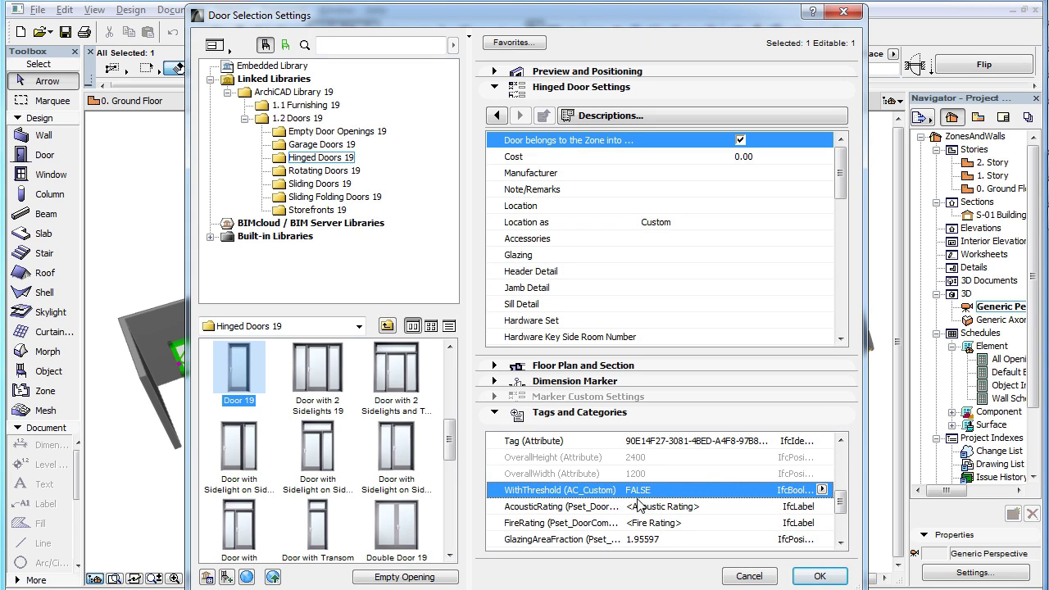
pyautogui.click(747, 578)
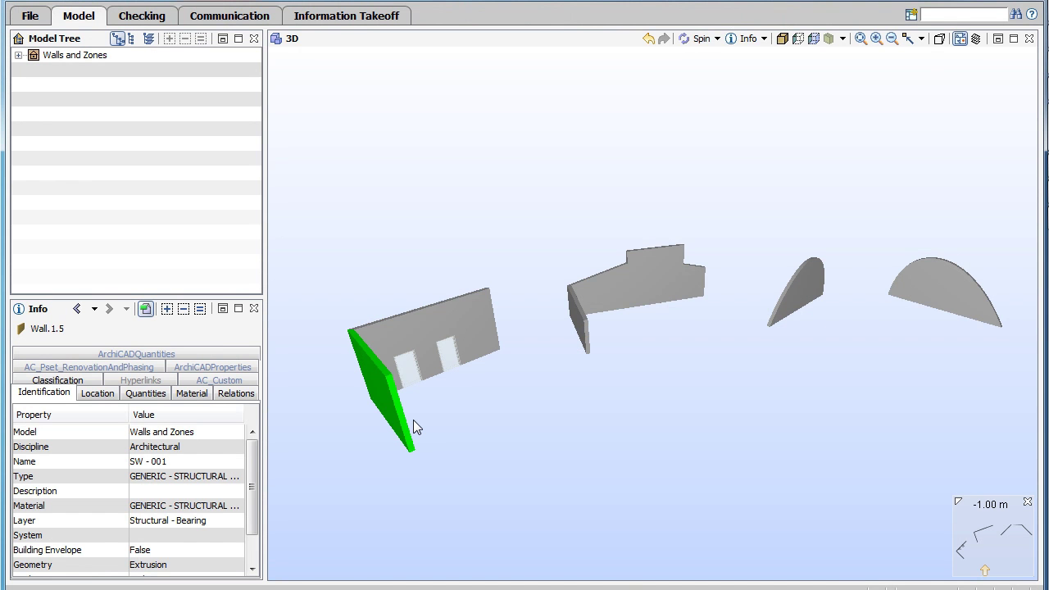
# Select the left door and view its AC_Custom properties, where WithThreshold reads True.
pyautogui.click(410, 370)
pyautogui.click(229, 446)
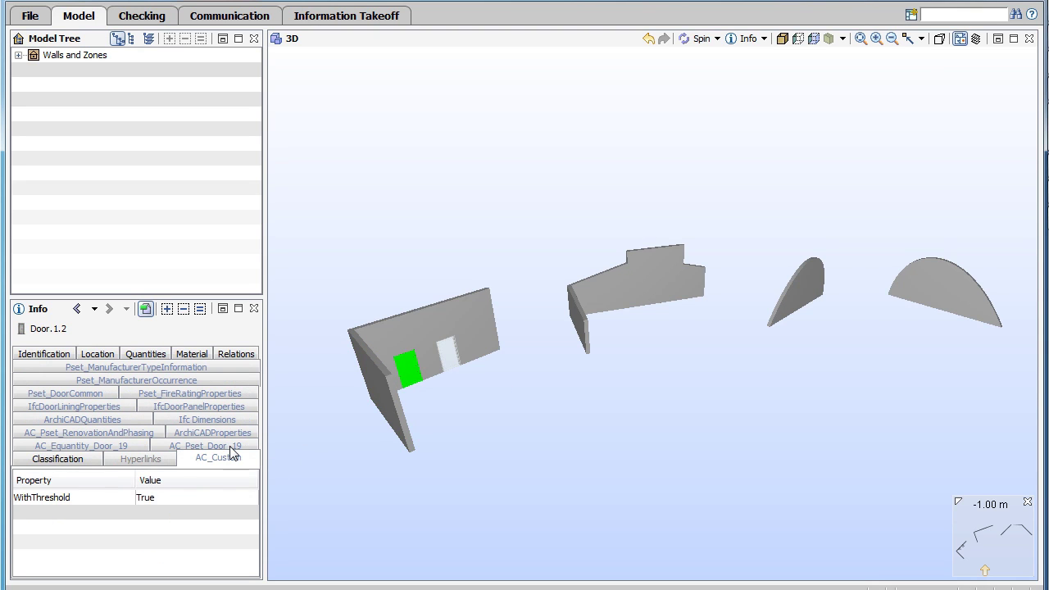
pyautogui.click(68, 502)
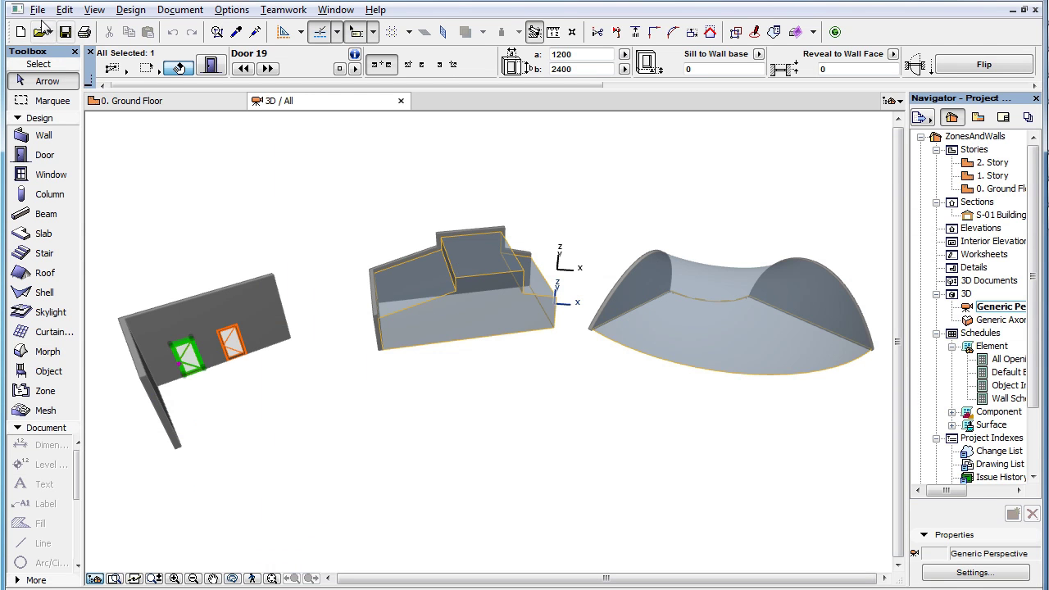
# Update the project from Walls and Zones.ifc with only Override existing project properties enabled.
pyautogui.click(36, 10)
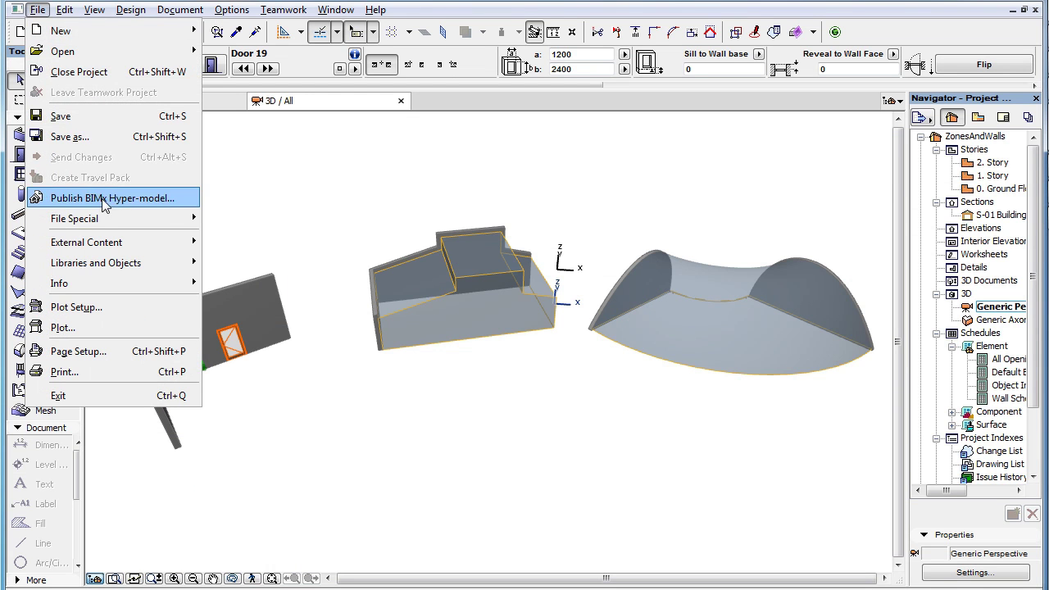
pyautogui.moveTo(108, 220)
pyautogui.moveTo(291, 293)
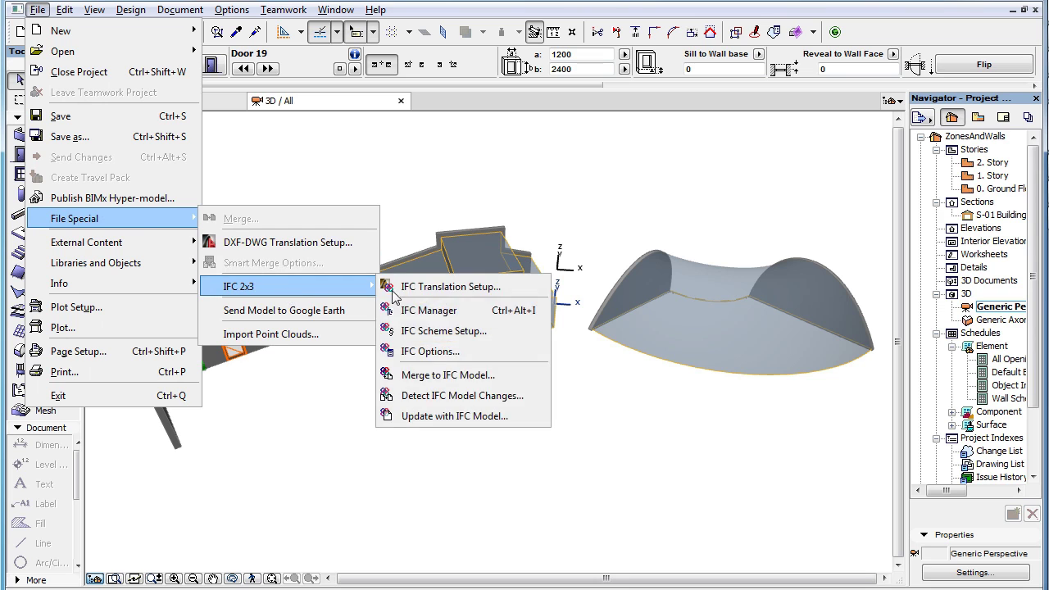
pyautogui.click(515, 417)
pyautogui.click(502, 284)
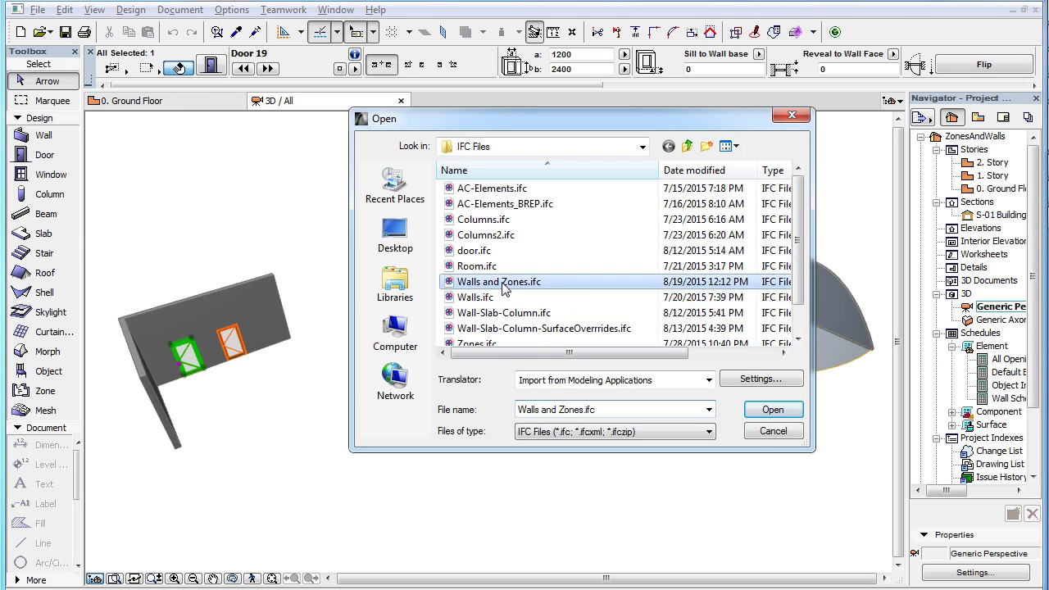
pyautogui.click(772, 410)
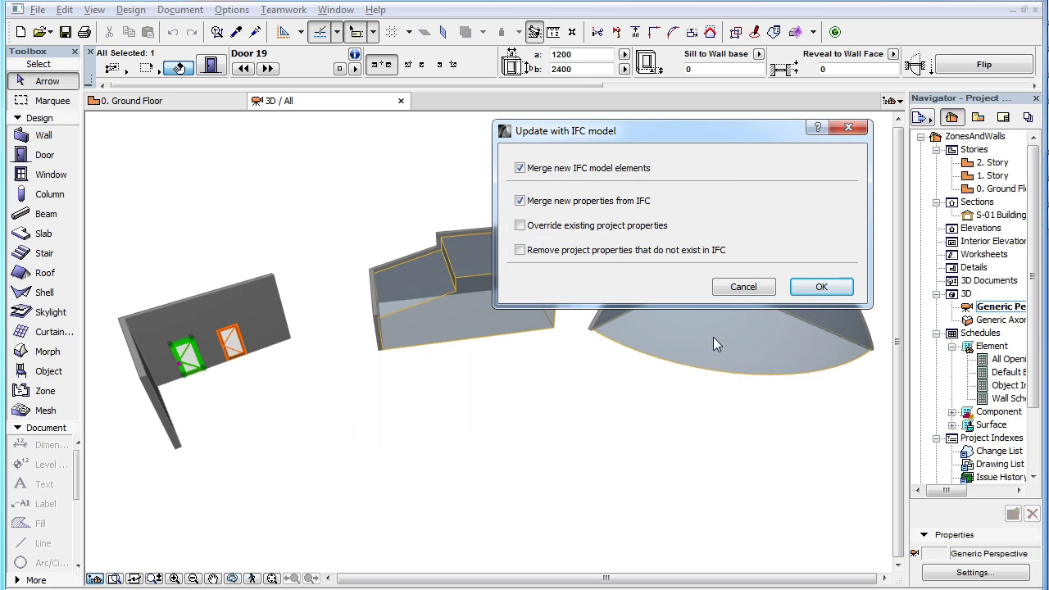
pyautogui.click(637, 228)
pyautogui.click(623, 203)
pyautogui.click(622, 169)
pyautogui.click(846, 286)
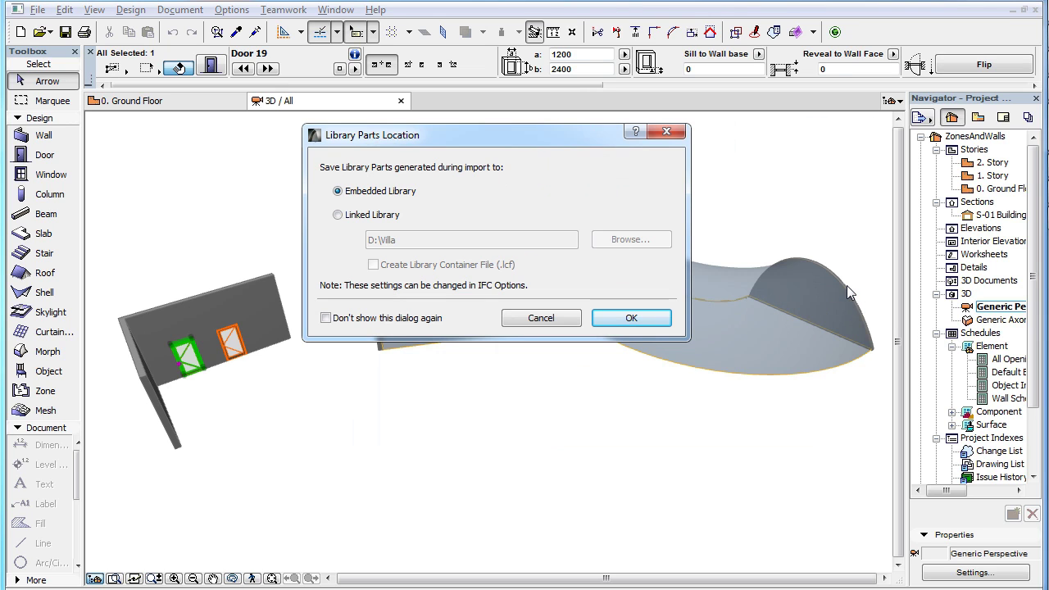
pyautogui.click(661, 320)
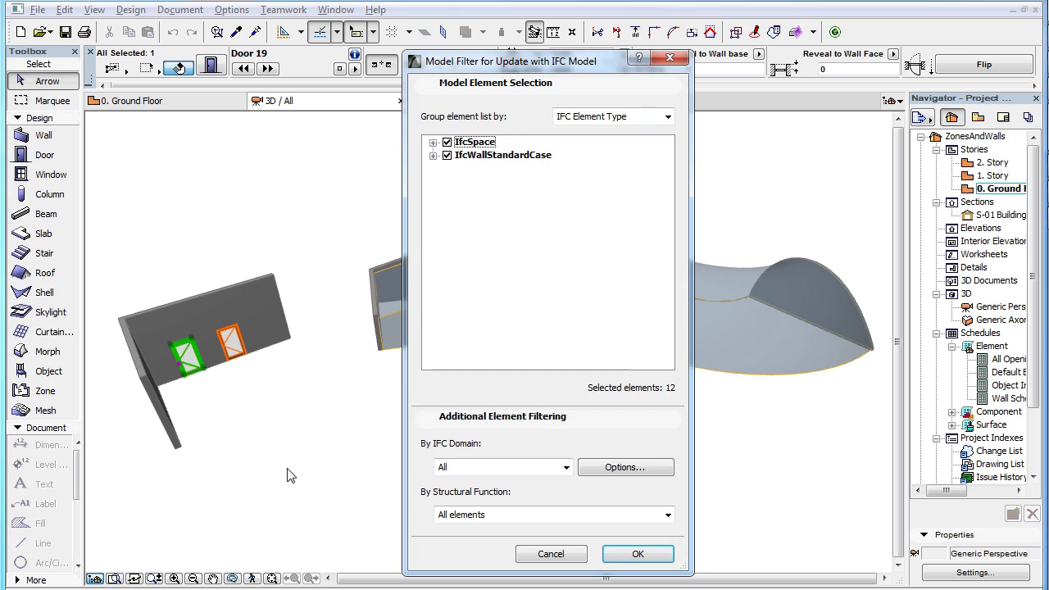
pyautogui.click(617, 554)
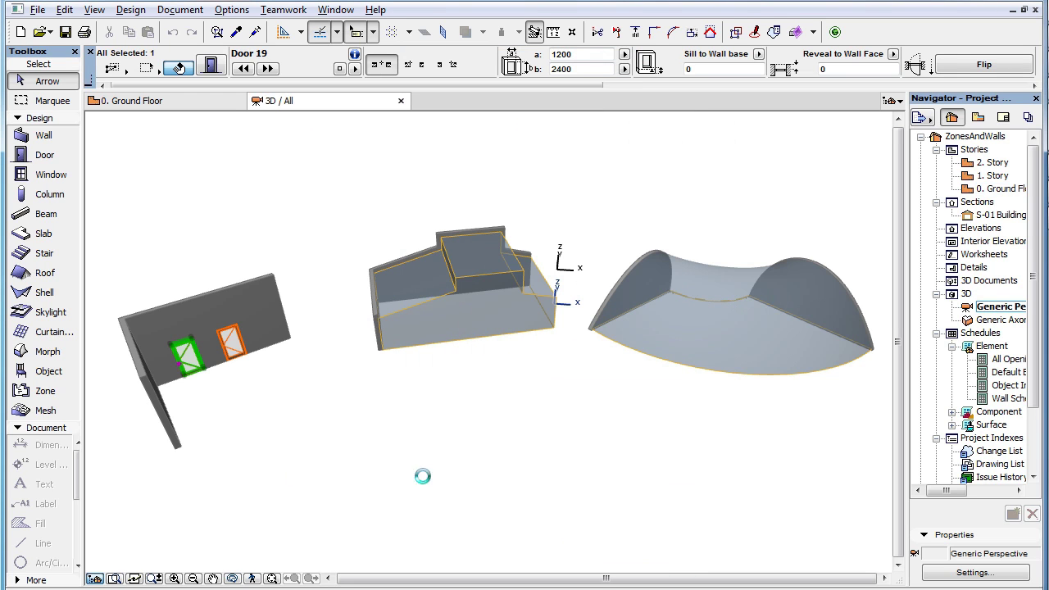
# Check the door's settings to confirm WithThreshold now reads TRUE.
pyautogui.click(207, 72)
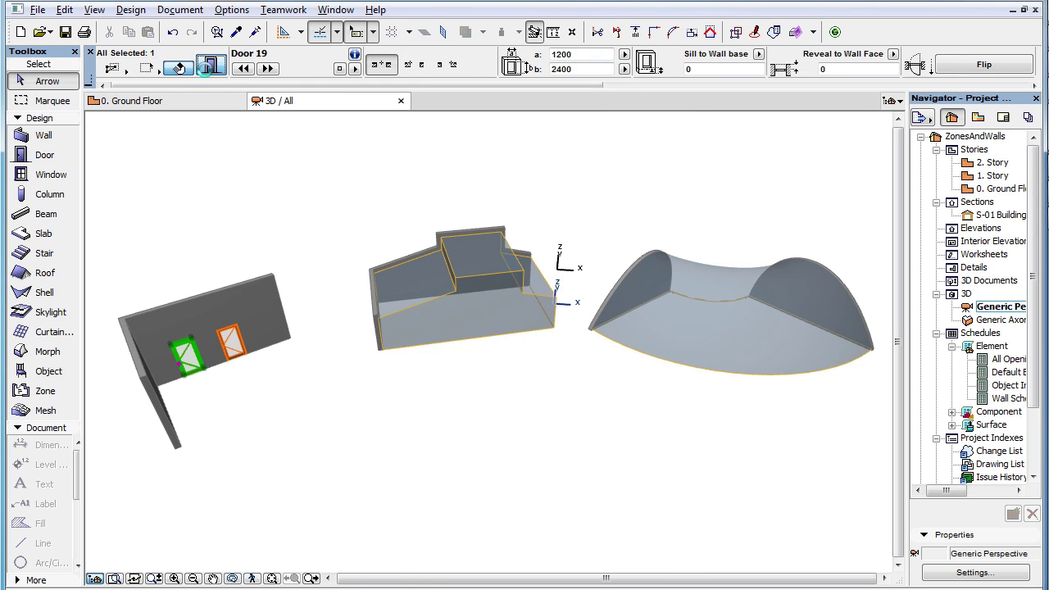
pyautogui.scroll(-5, 833, 522)
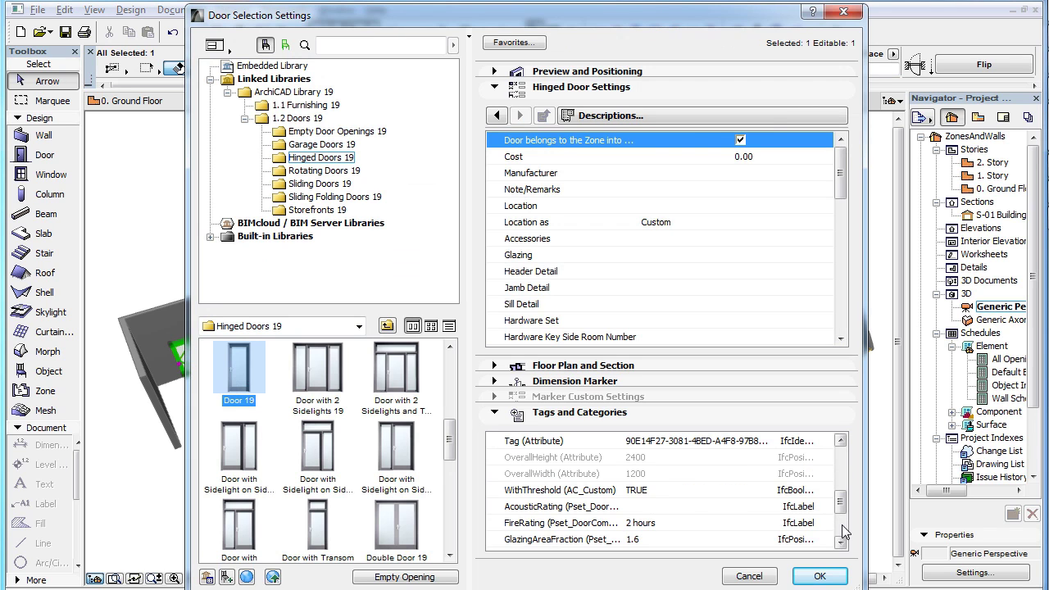
pyautogui.click(665, 492)
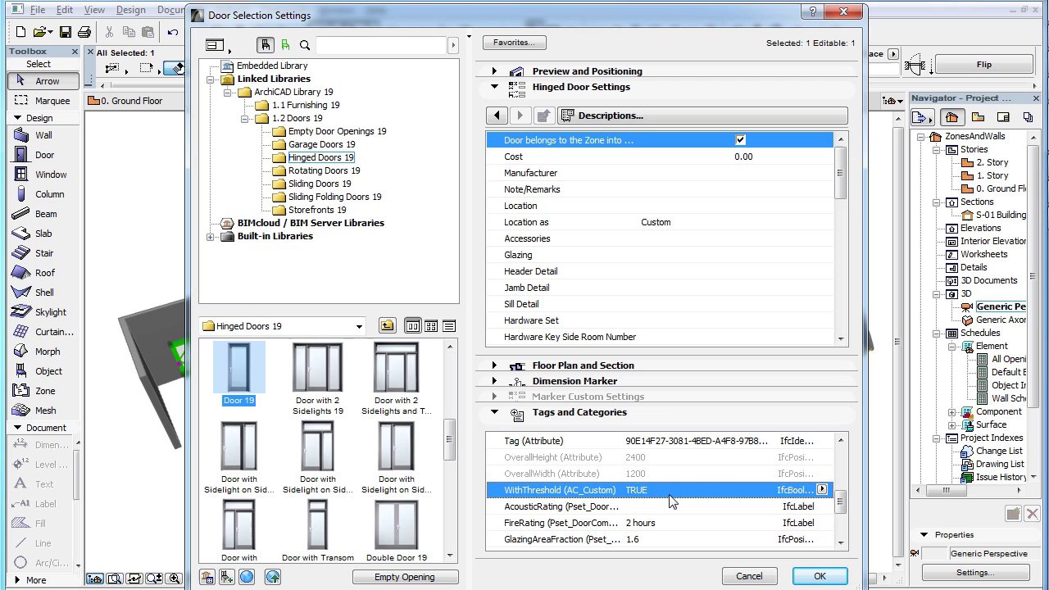
pyautogui.click(748, 576)
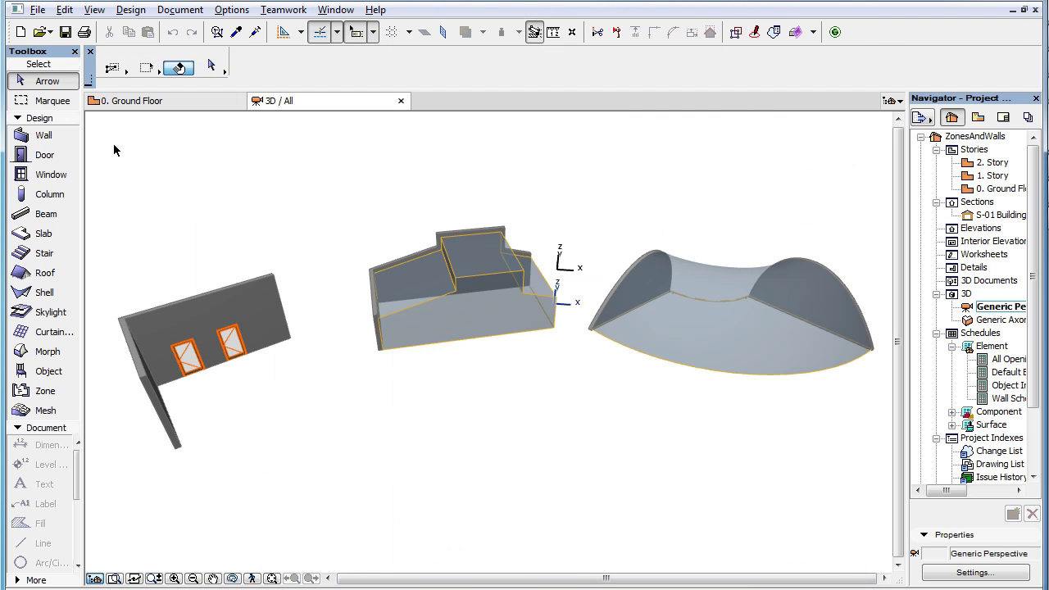
pyautogui.click(41, 13)
pyautogui.moveTo(193, 218)
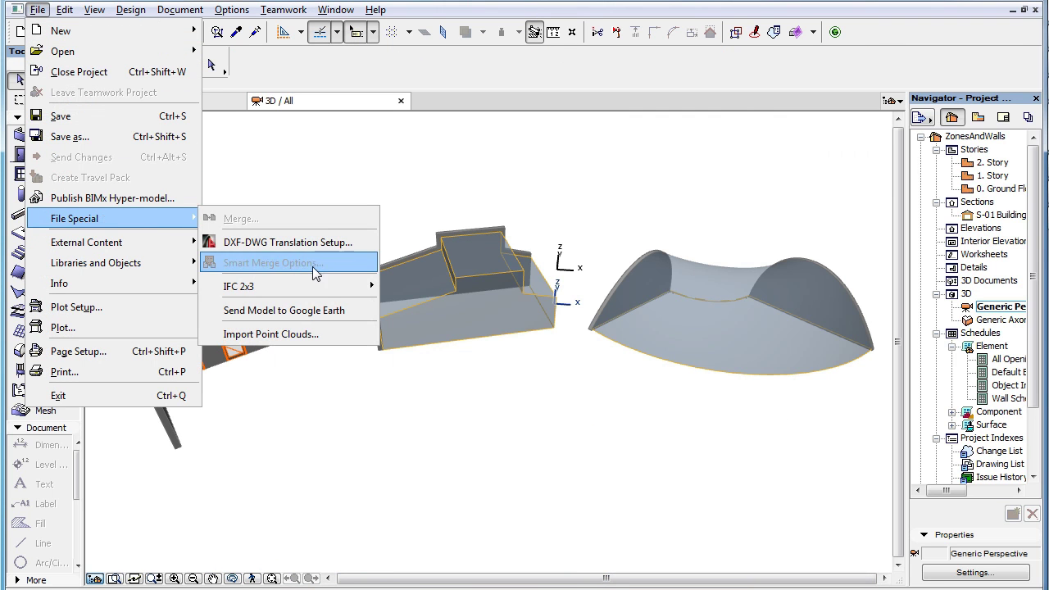
pyautogui.moveTo(326, 287)
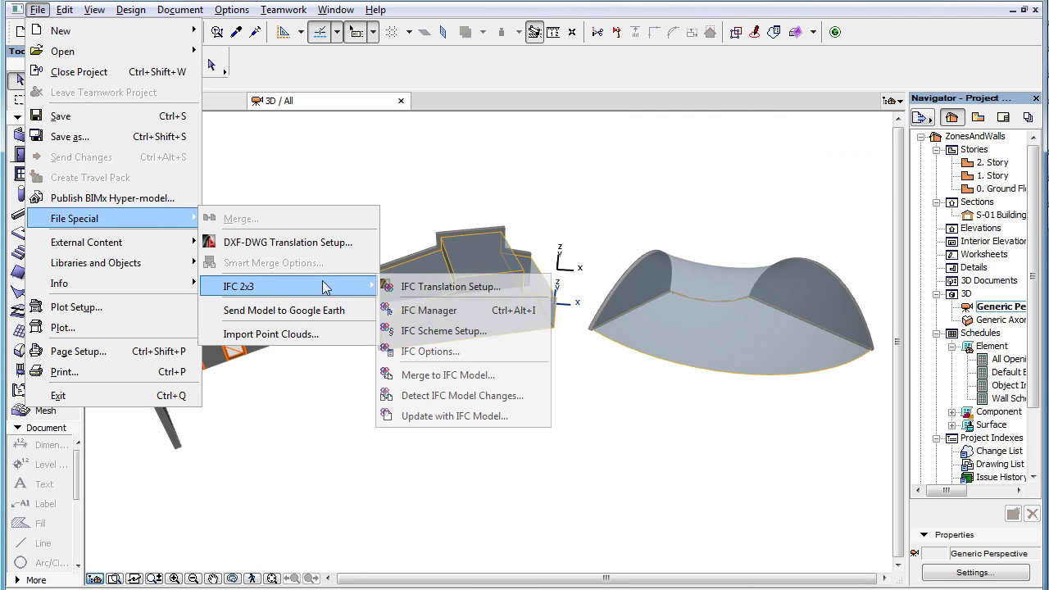
pyautogui.click(506, 333)
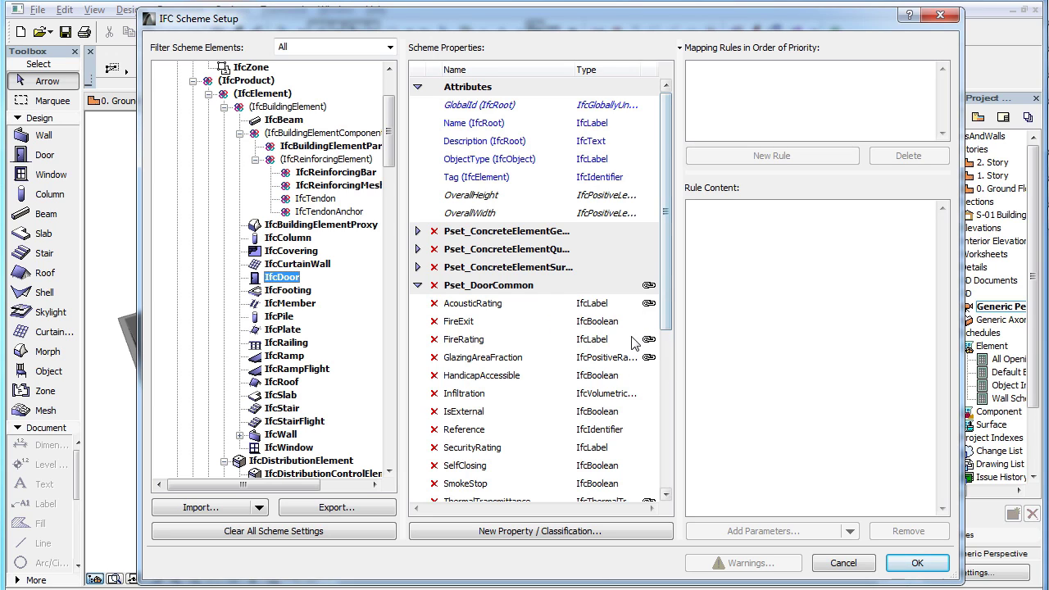
pyautogui.click(665, 494)
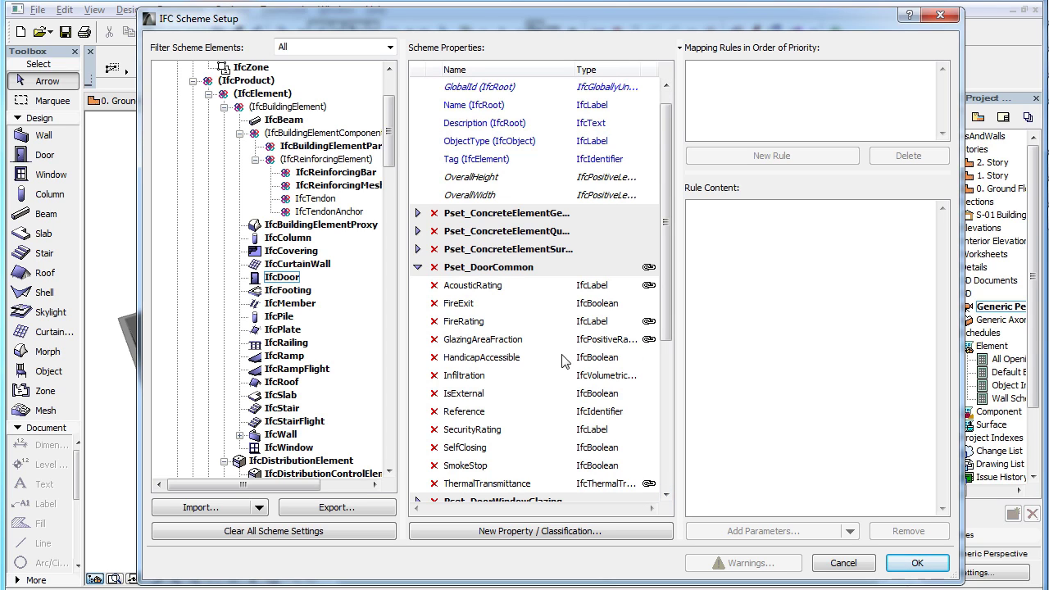
pyautogui.click(528, 339)
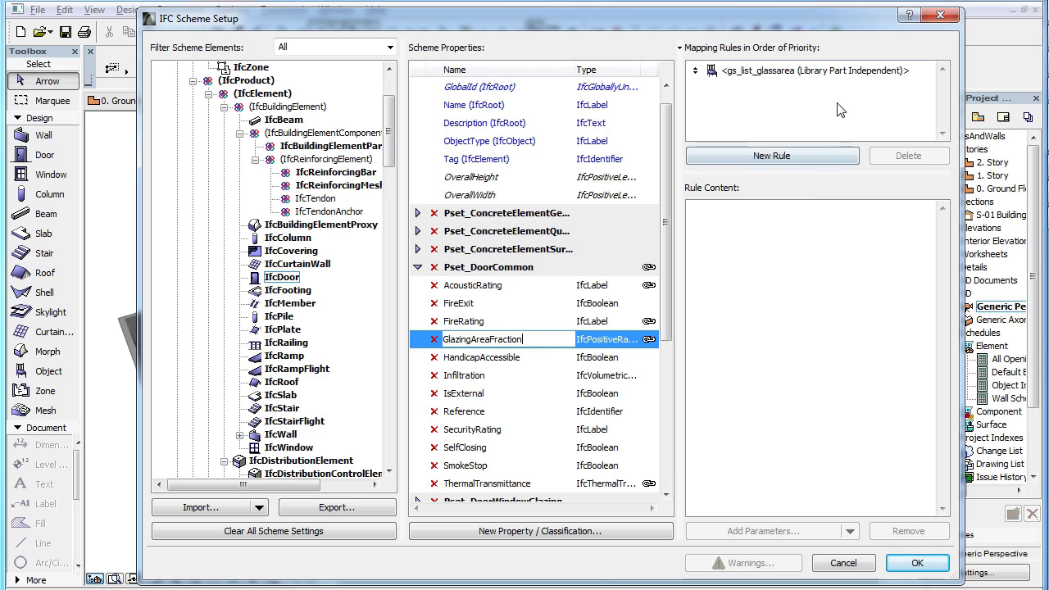
pyautogui.click(846, 76)
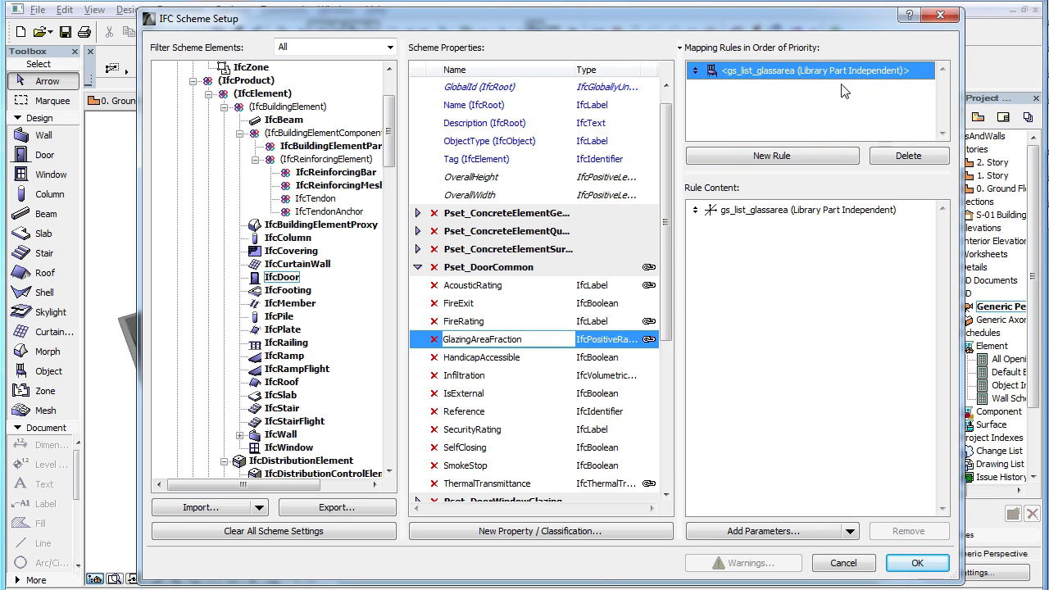
pyautogui.click(828, 214)
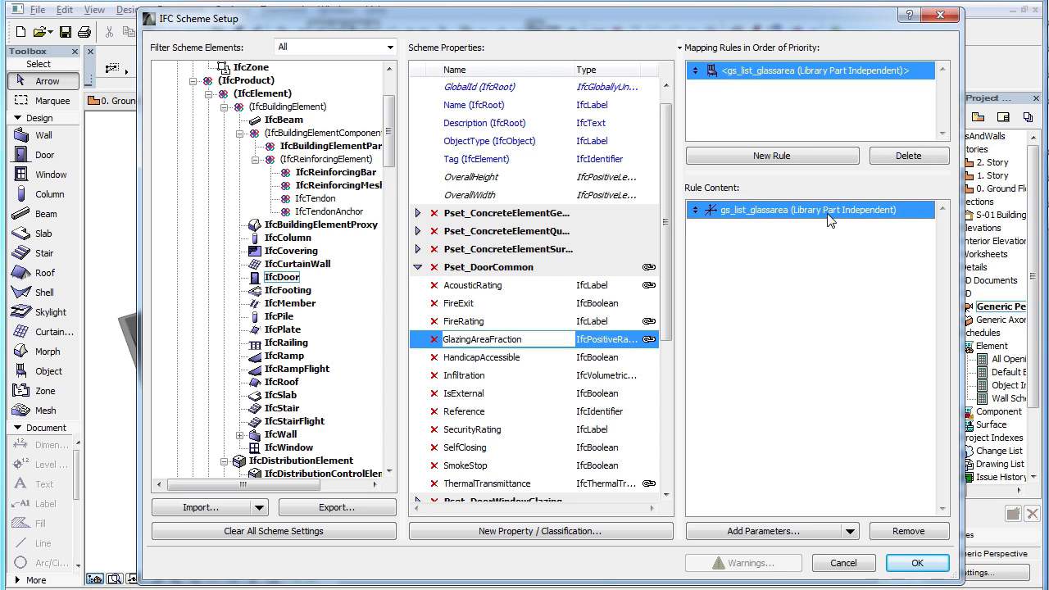
pyautogui.click(839, 565)
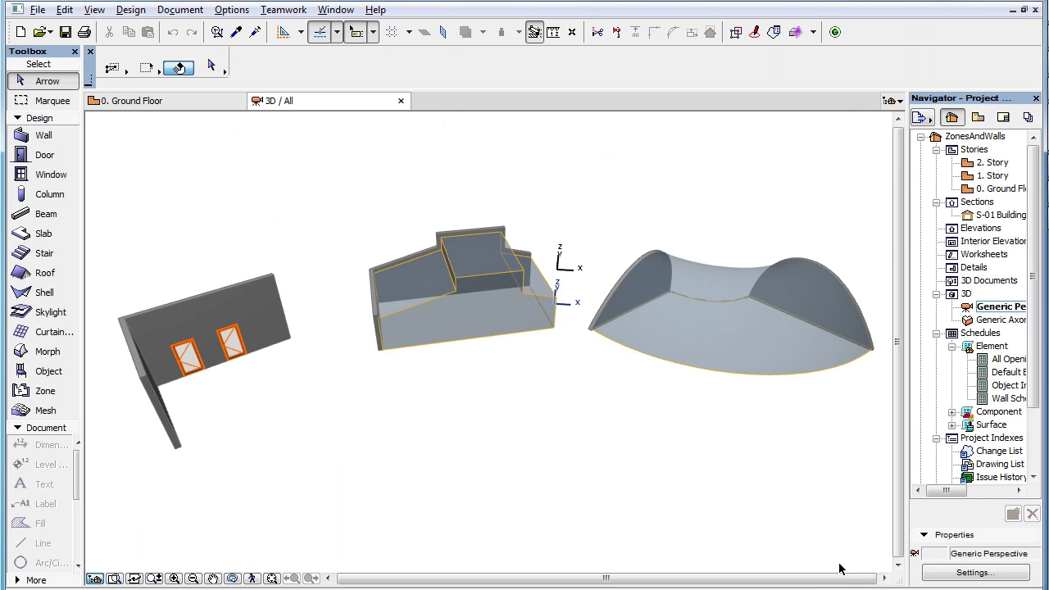
pyautogui.click(194, 367)
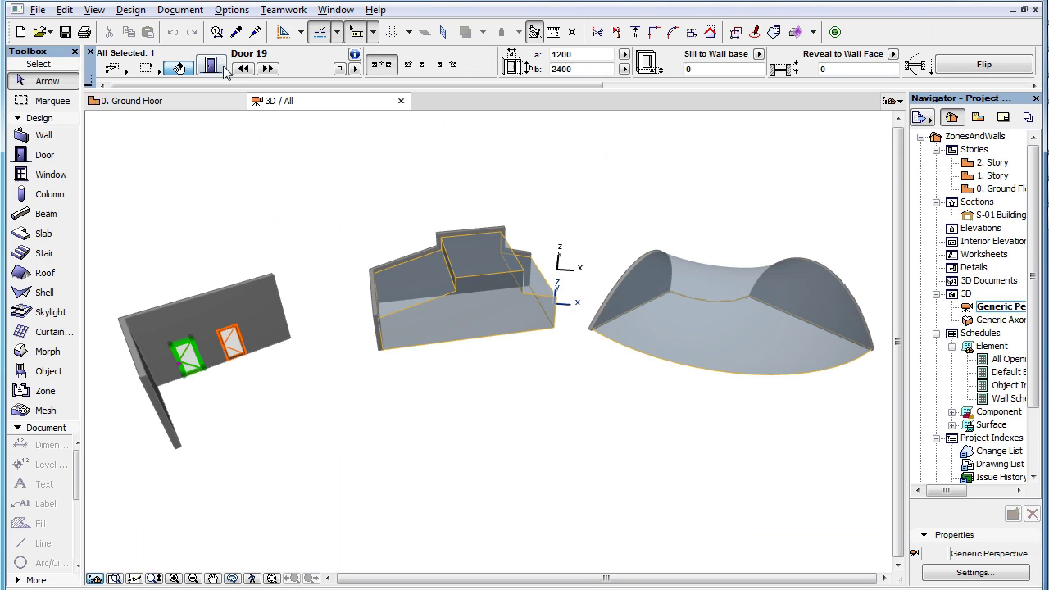
pyautogui.hotkey('ctrl', 't')
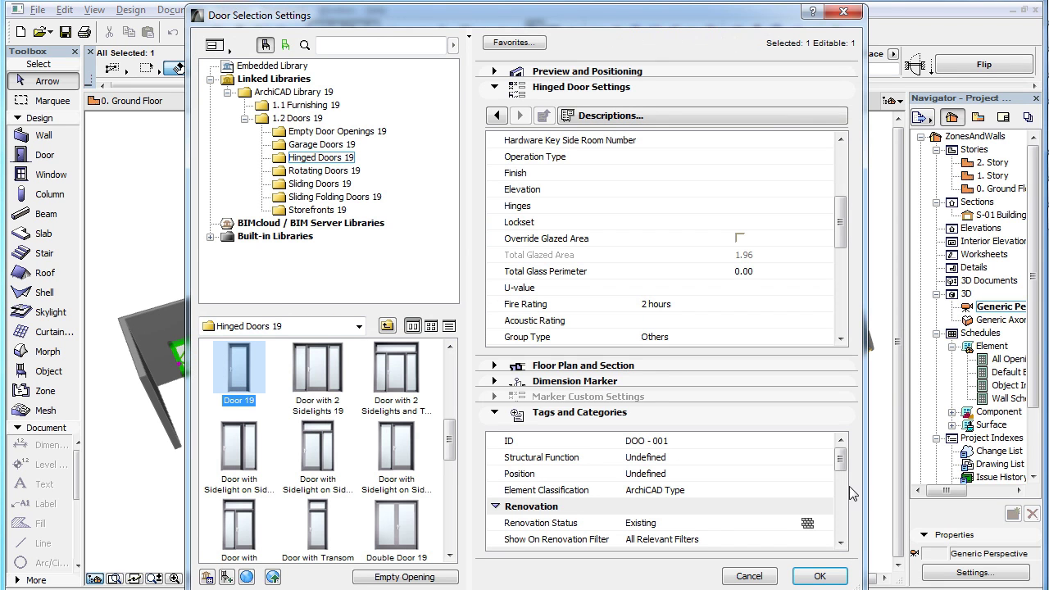
pyautogui.scroll(-5, 846, 531)
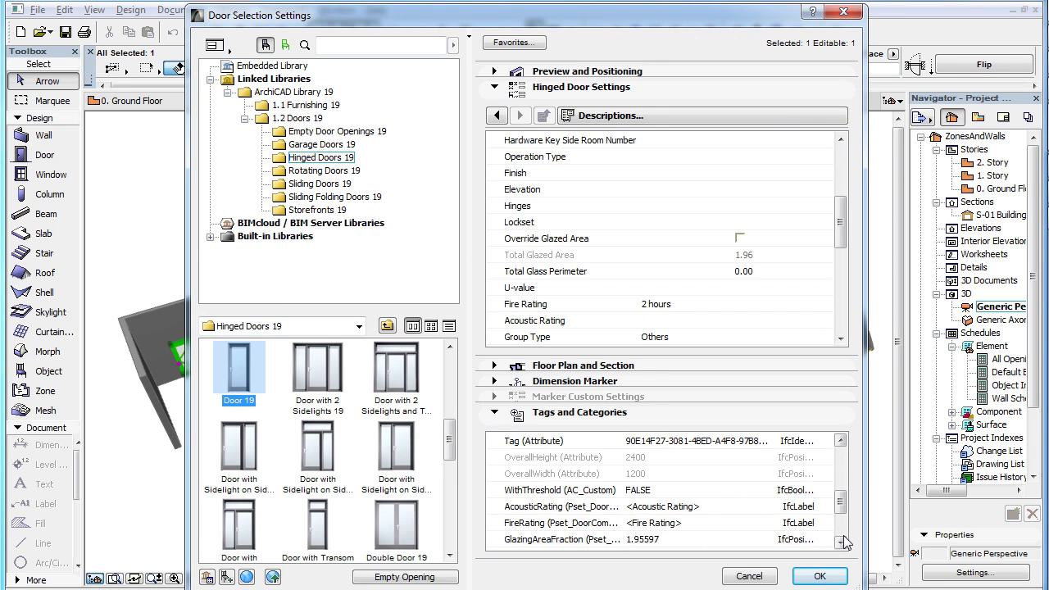
pyautogui.click(840, 542)
pyautogui.scroll(-1, 842, 547)
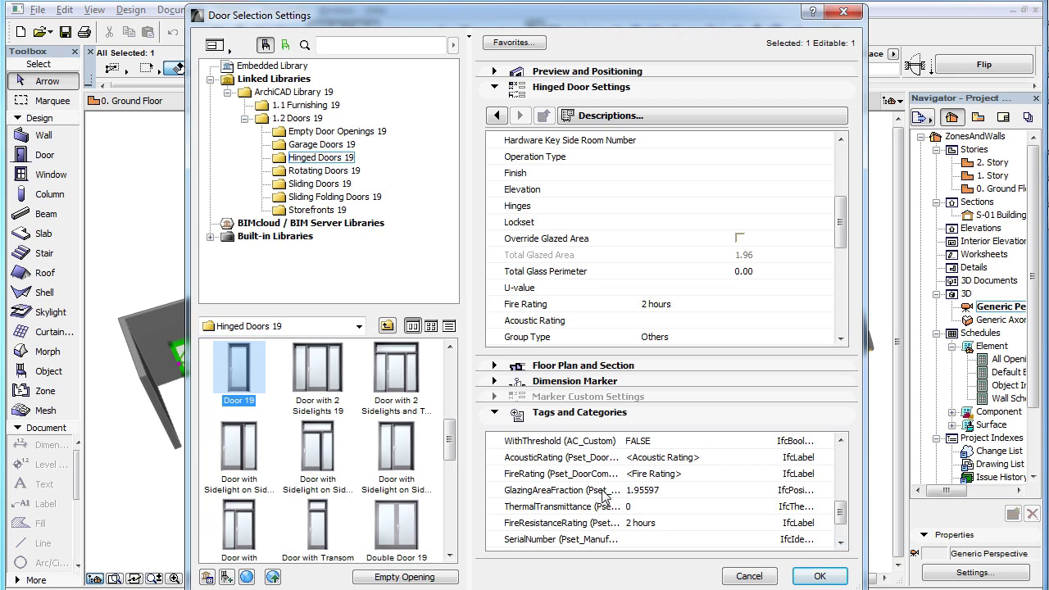
pyautogui.click(598, 490)
pyautogui.click(688, 491)
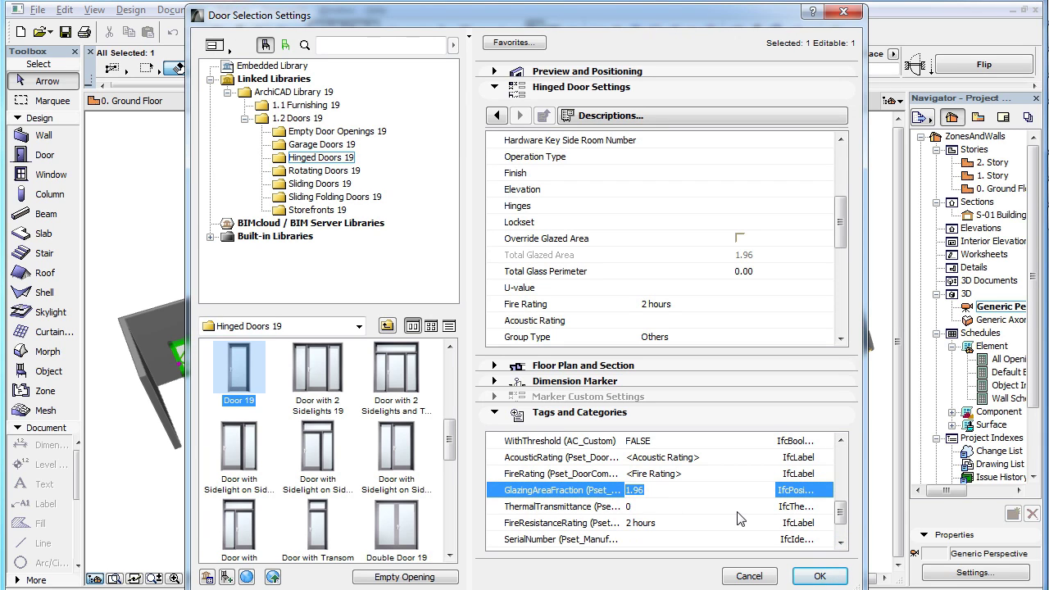
pyautogui.click(752, 576)
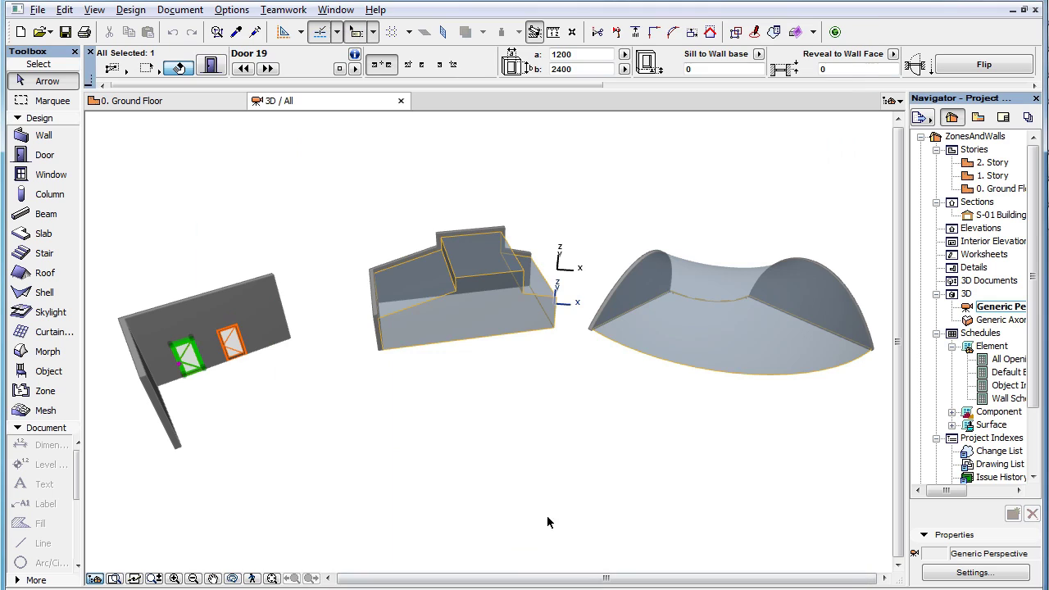
# Run another Walls and Zones.ifc update with property override only, keeping library parts embedded.
pyautogui.click(37, 10)
pyautogui.moveTo(103, 219)
pyautogui.moveTo(336, 286)
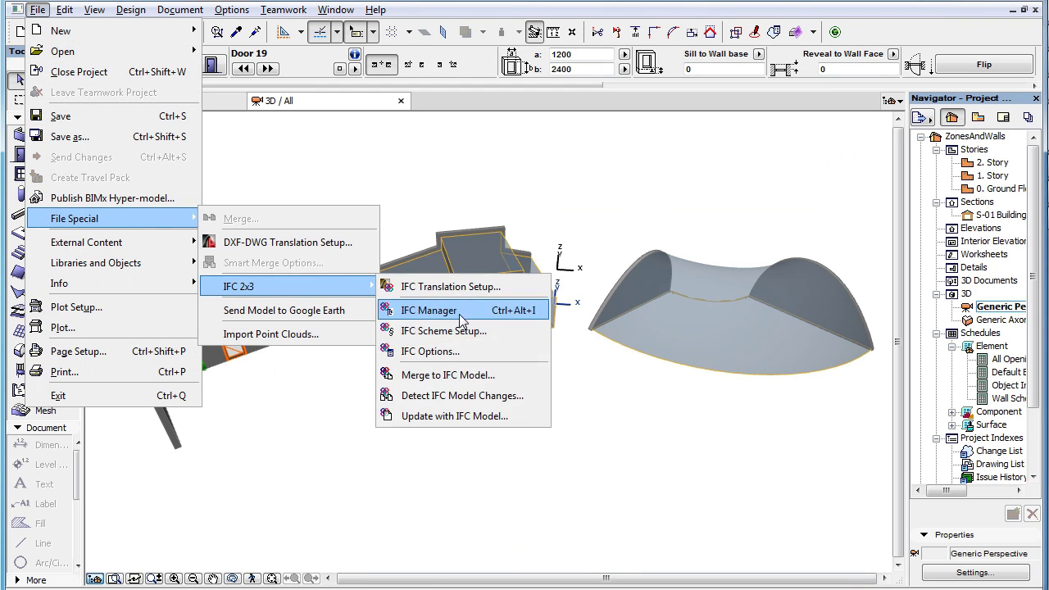
pyautogui.click(525, 420)
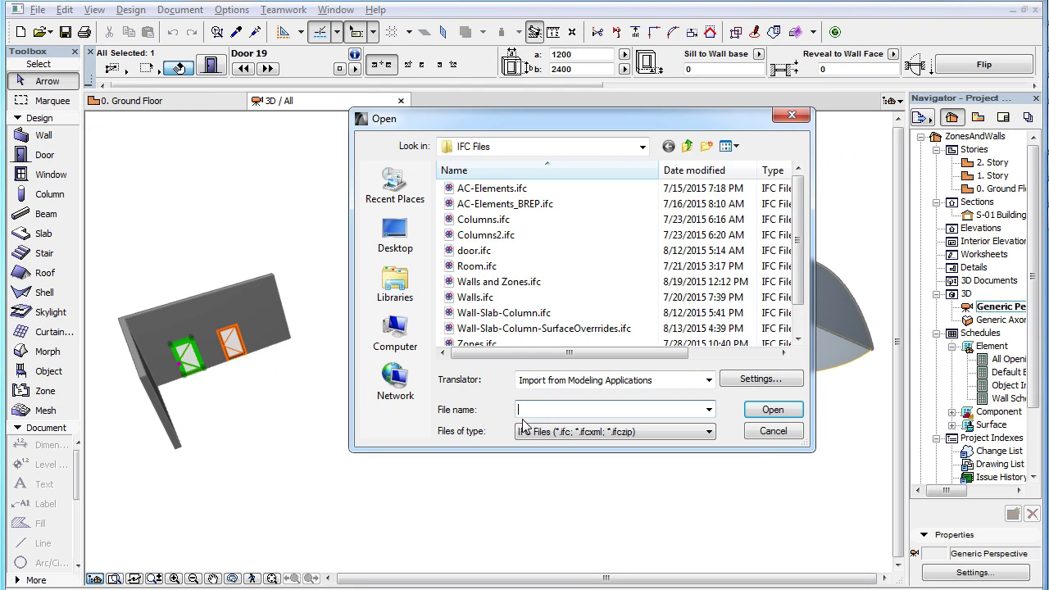
pyautogui.click(496, 281)
pyautogui.click(772, 410)
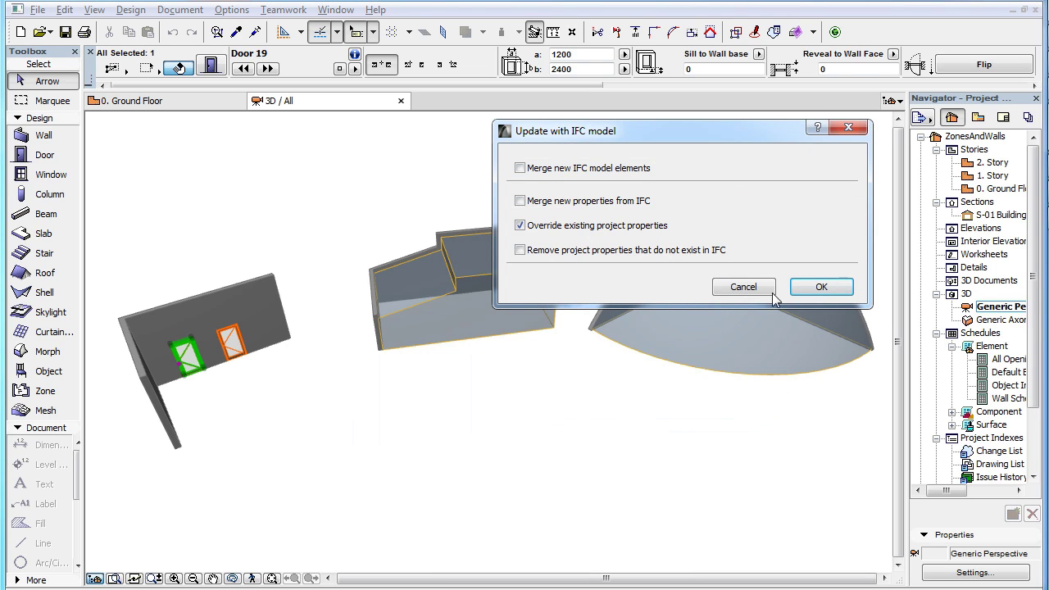
pyautogui.click(834, 288)
pyautogui.click(662, 315)
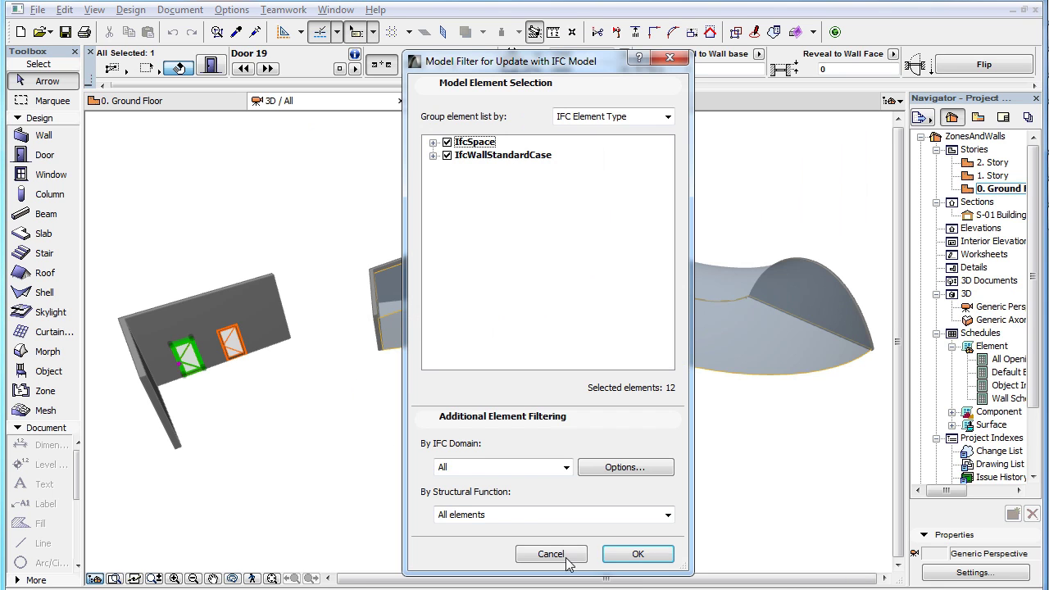
pyautogui.click(638, 555)
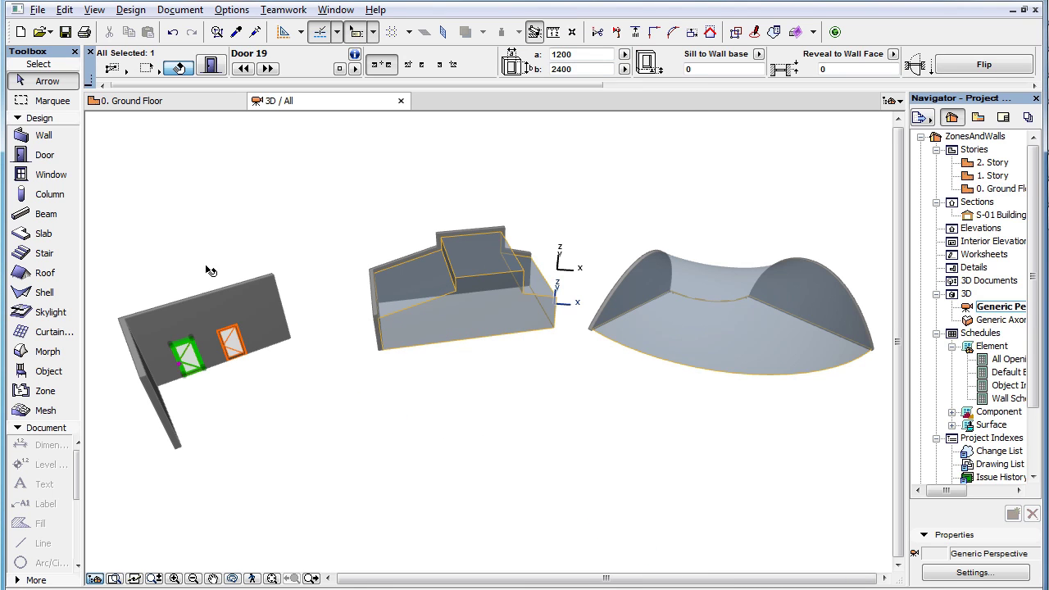
# In the door's settings, set GlazingAreaFraction to 1.6 and select the Manage IFC Properties row.
pyautogui.click(211, 67)
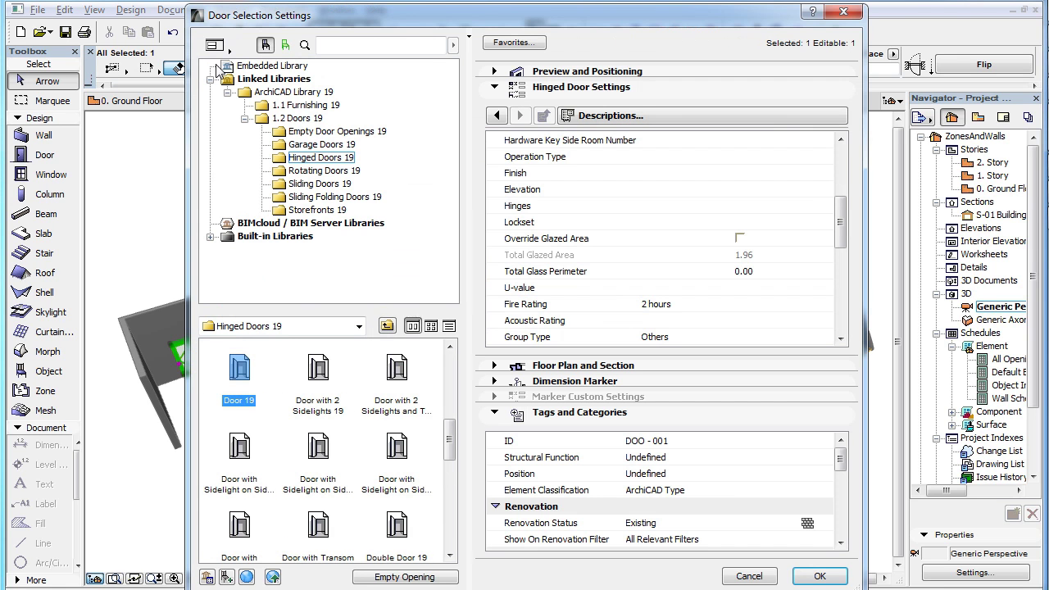
pyautogui.click(840, 540)
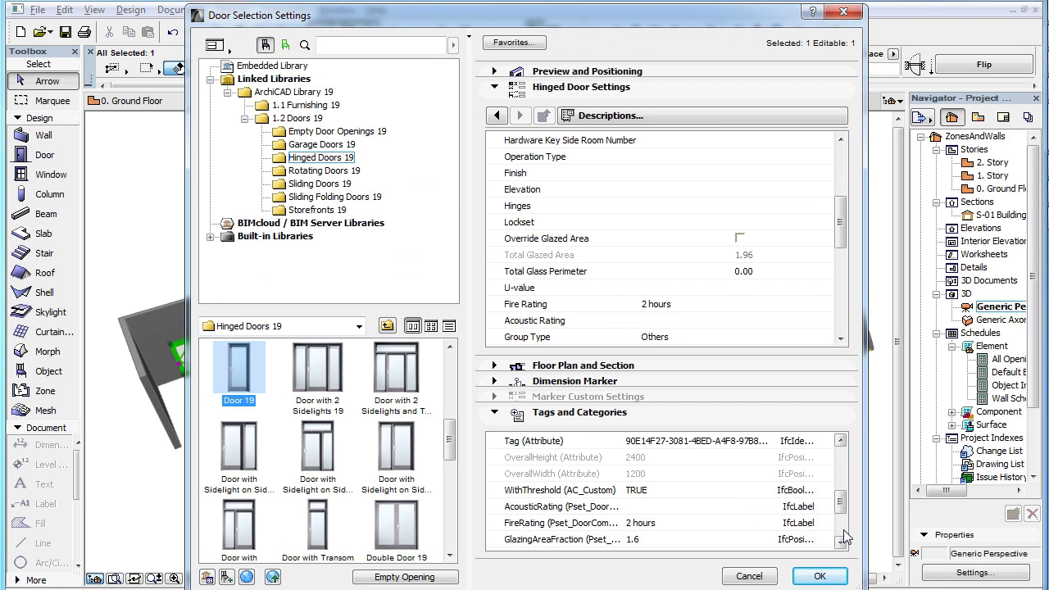
pyautogui.click(841, 541)
pyautogui.click(841, 541)
pyautogui.click(668, 506)
pyautogui.click(670, 506)
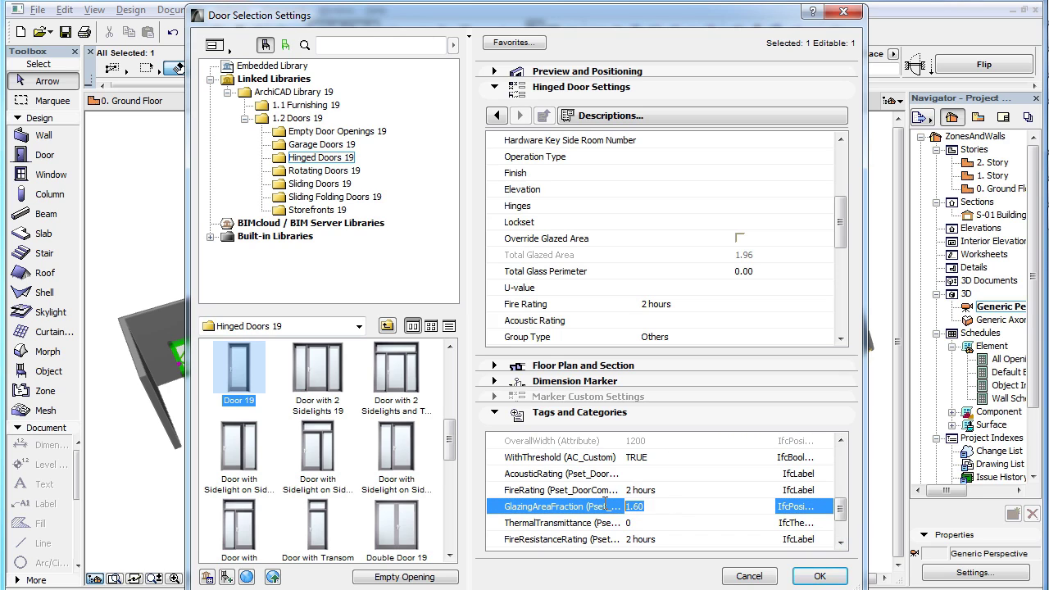
pyautogui.click(841, 542)
pyautogui.click(841, 542)
pyautogui.click(841, 542)
pyautogui.click(840, 542)
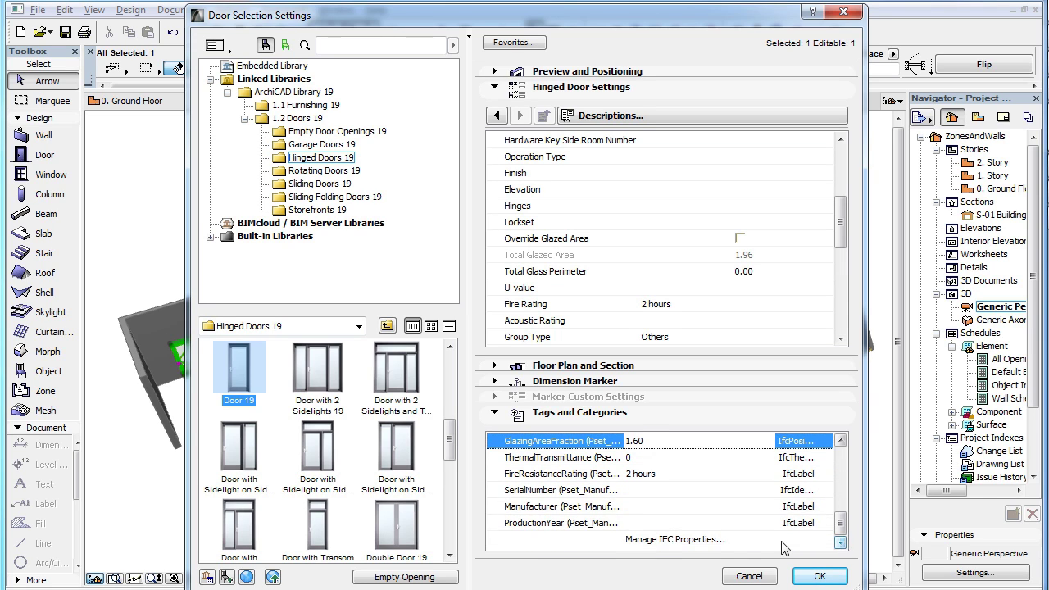
pyautogui.click(731, 540)
# Relink Door 19's GlazingAreaFraction in Pset_DoorCommon to its calculated value 1.96 and confirm.
pyautogui.click(732, 540)
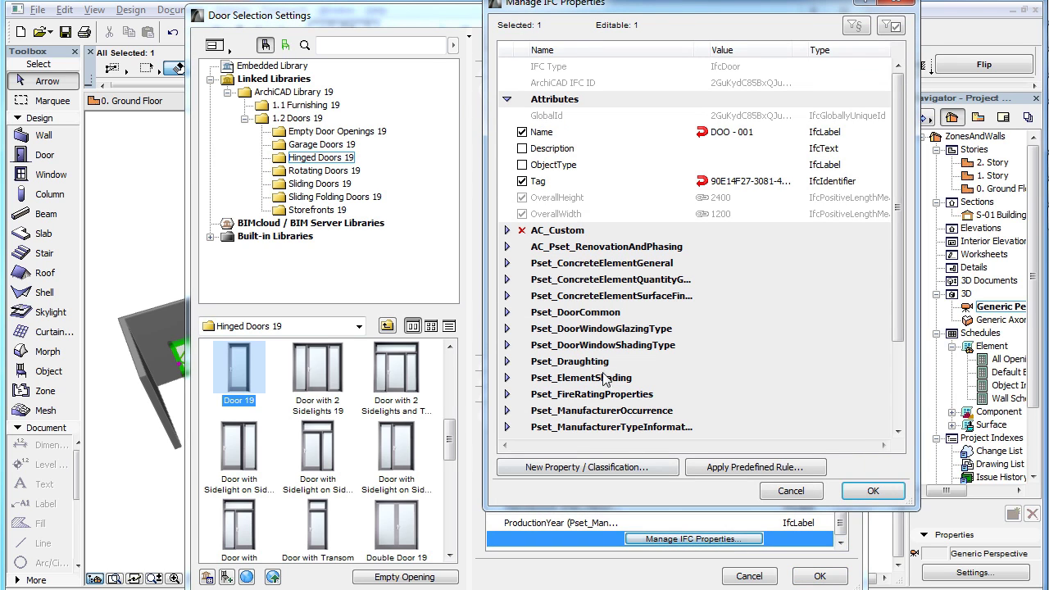
pyautogui.click(507, 312)
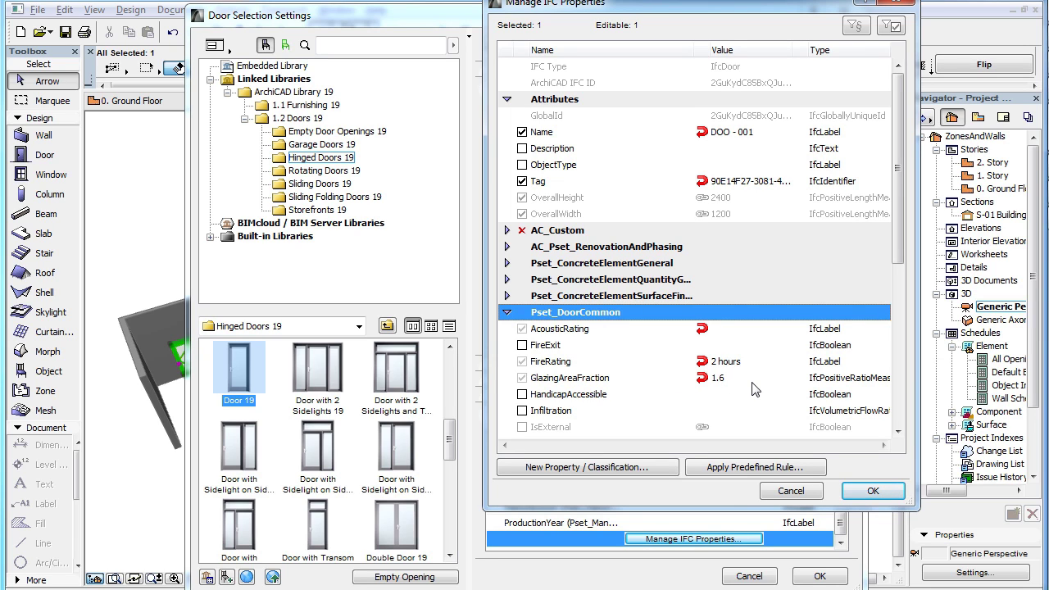
pyautogui.click(702, 379)
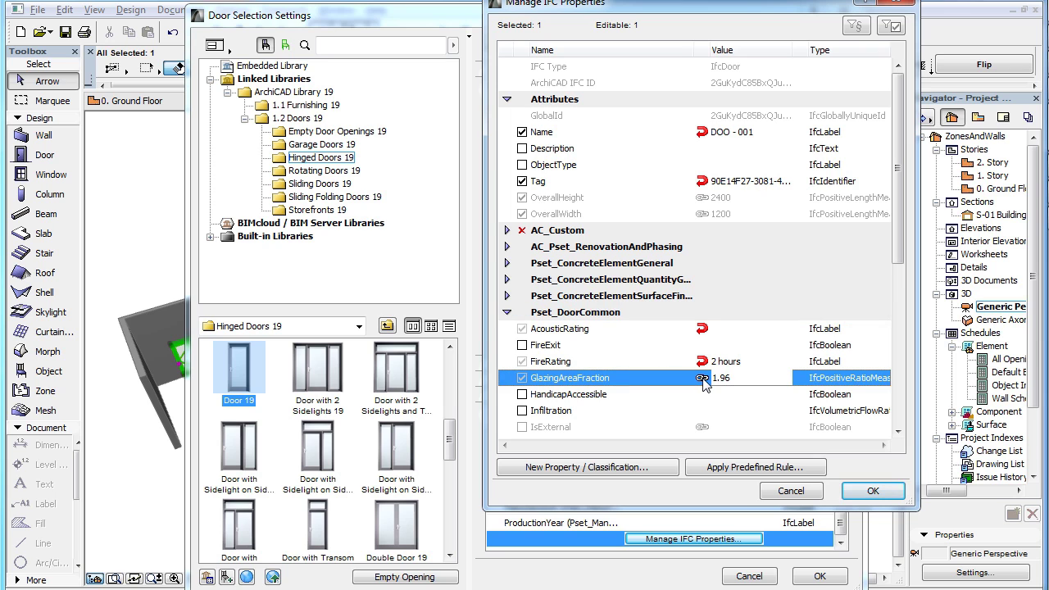
pyautogui.click(871, 491)
# Verify GlazingAreaFraction reads 1.96, then cancel the Door Selection Settings unchanged.
pyautogui.scroll(-5, 841, 504)
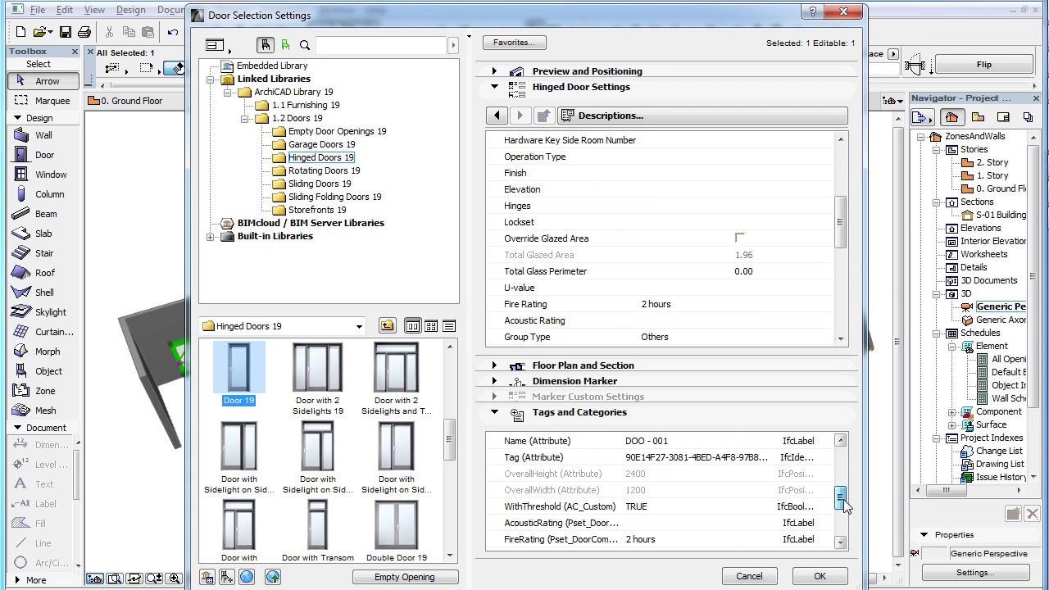
pyautogui.click(710, 490)
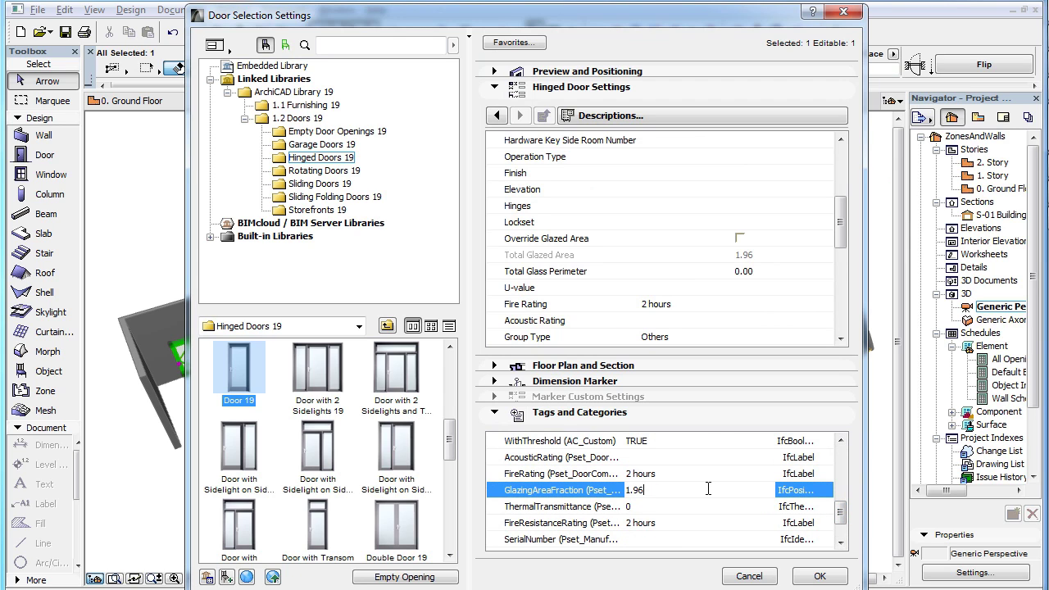
pyautogui.moveTo(708, 488); pyautogui.dragTo(629, 484)
pyautogui.click(677, 490)
pyautogui.click(748, 576)
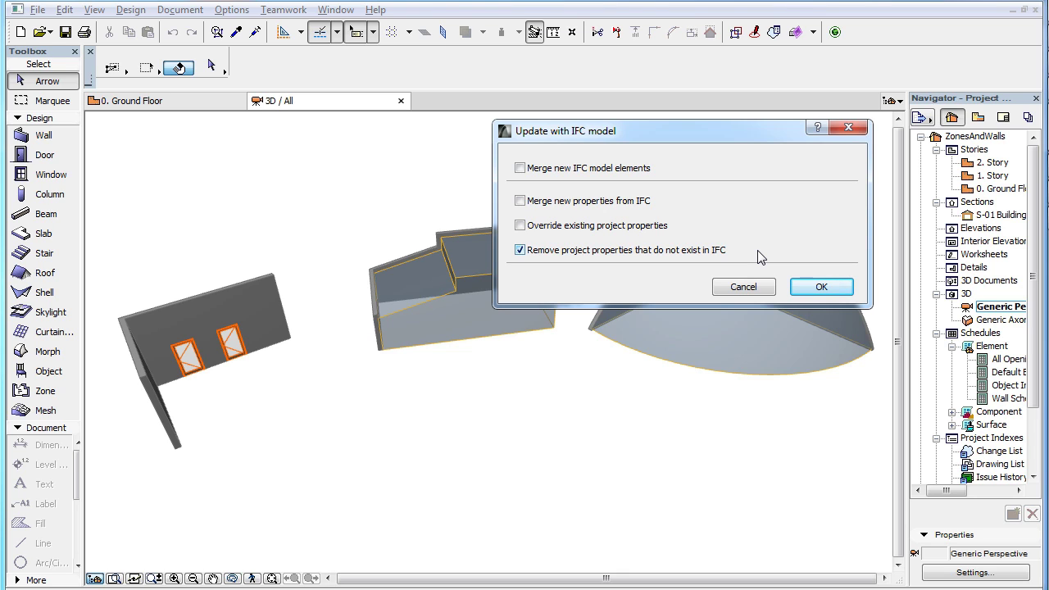
# Cancel the Update with IFC model dialog without updating.
pyautogui.click(744, 287)
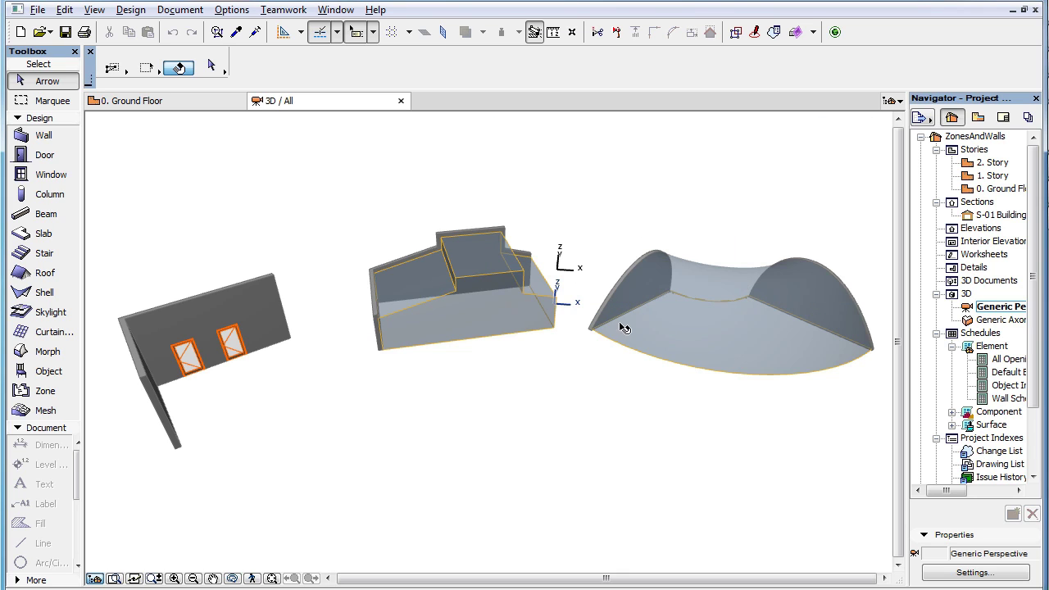
pyautogui.click(237, 348)
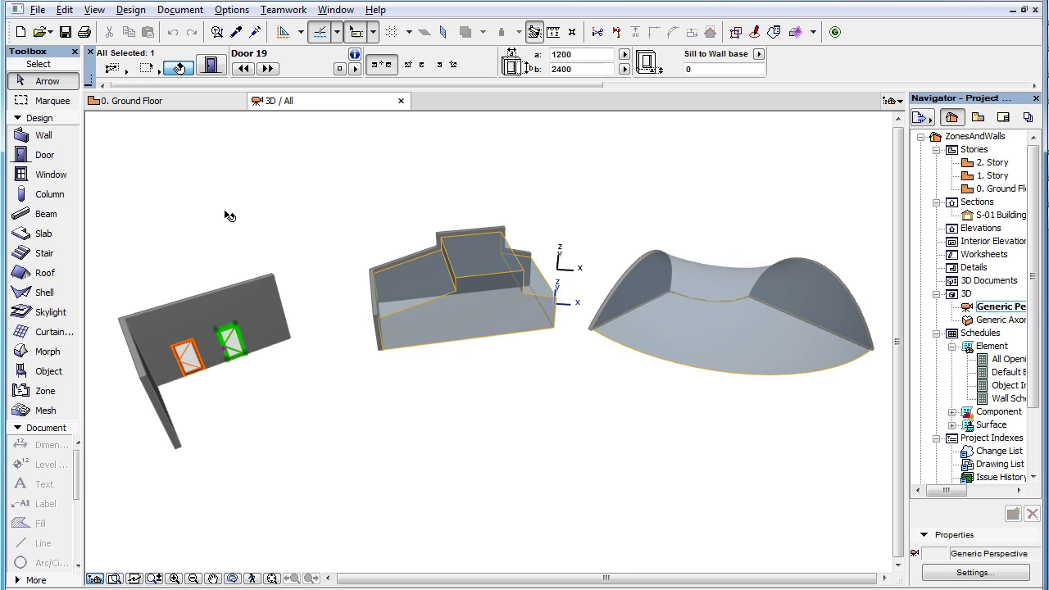
pyautogui.click(212, 66)
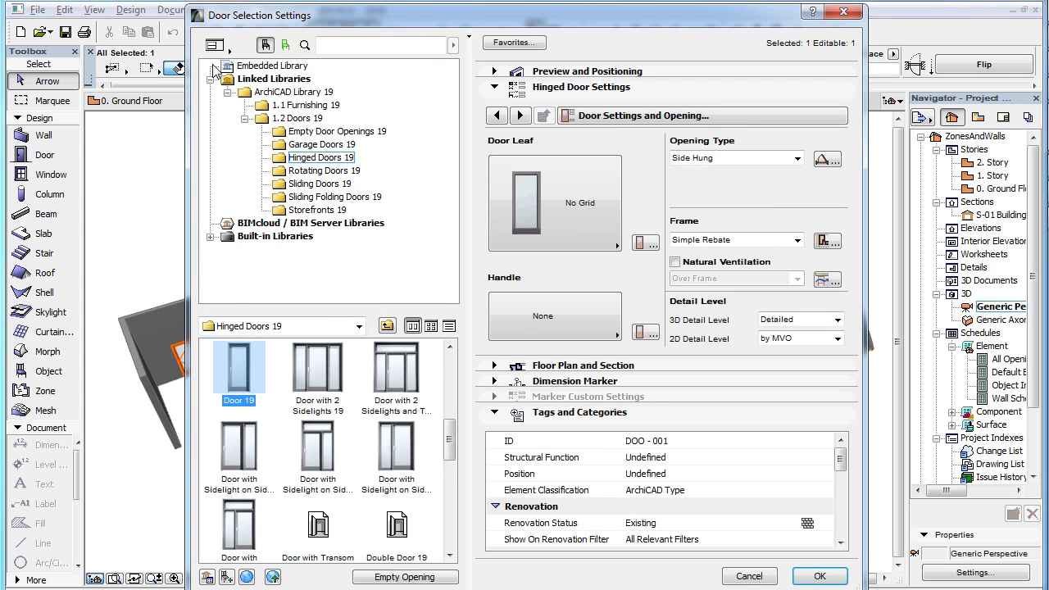
pyautogui.click(840, 528)
pyautogui.click(841, 507)
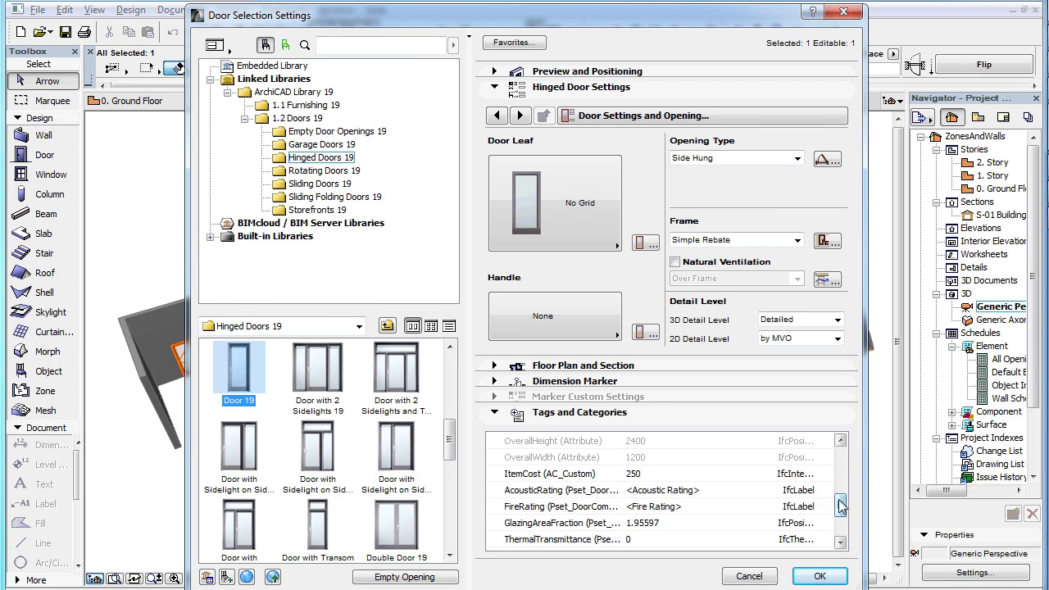
pyautogui.click(549, 475)
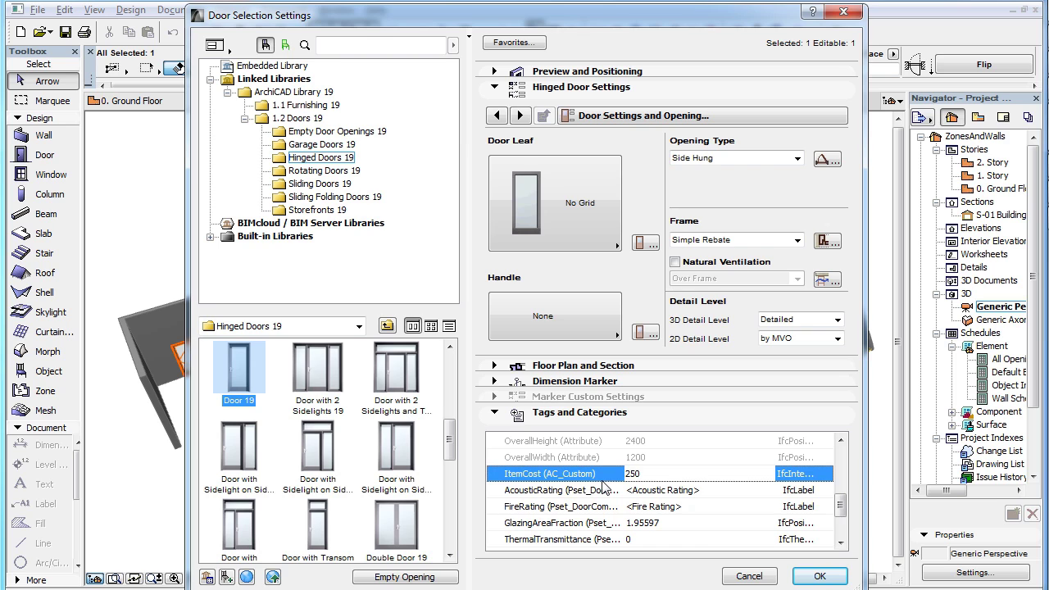
pyautogui.click(635, 473)
# Close the door settings unchanged and select the other door, Door.1.1, in Solibri.
pyautogui.click(764, 577)
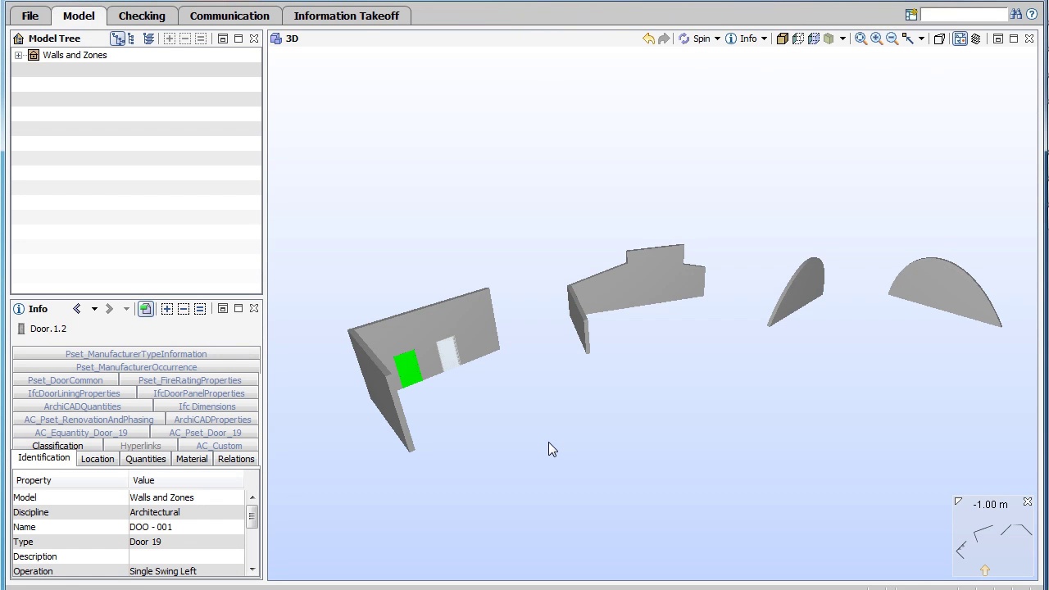
pyautogui.click(450, 356)
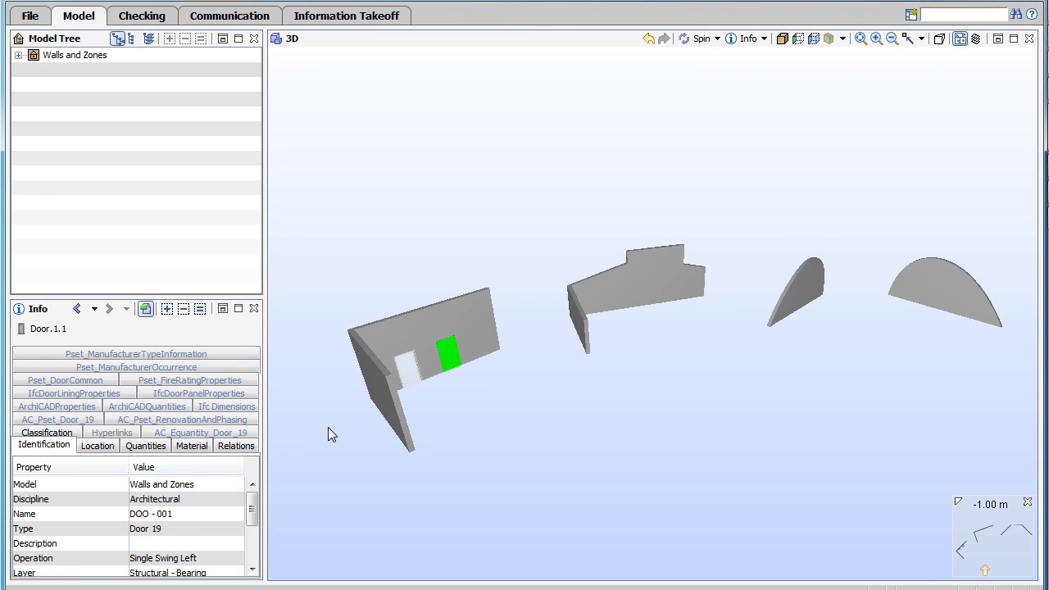
# Start Update with IFC Model and open Walls and Zones.ifc as the source.
pyautogui.click(38, 9)
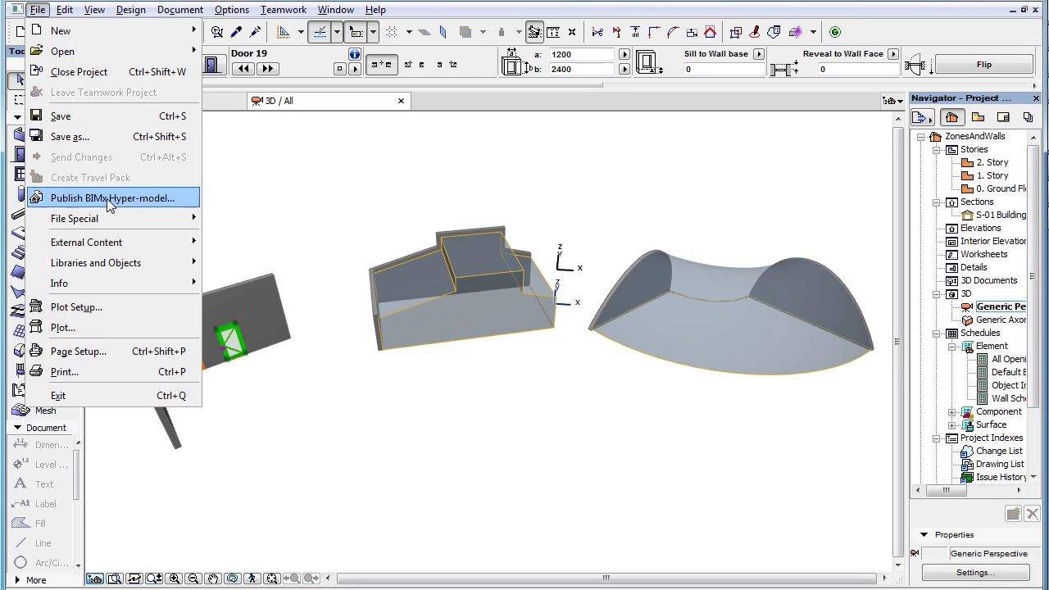
pyautogui.moveTo(115, 220)
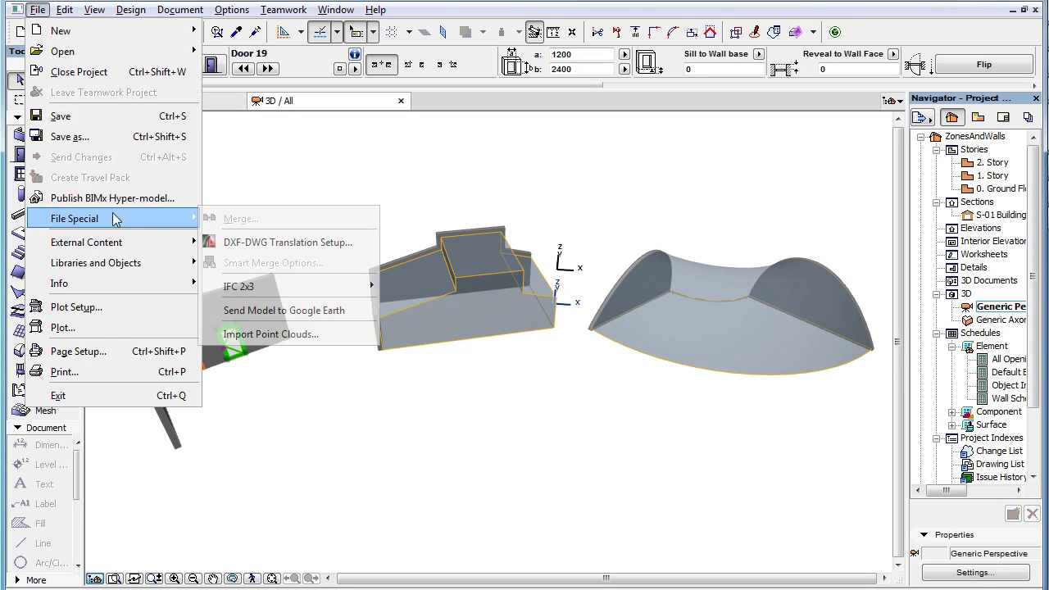
pyautogui.moveTo(246, 286)
pyautogui.click(529, 421)
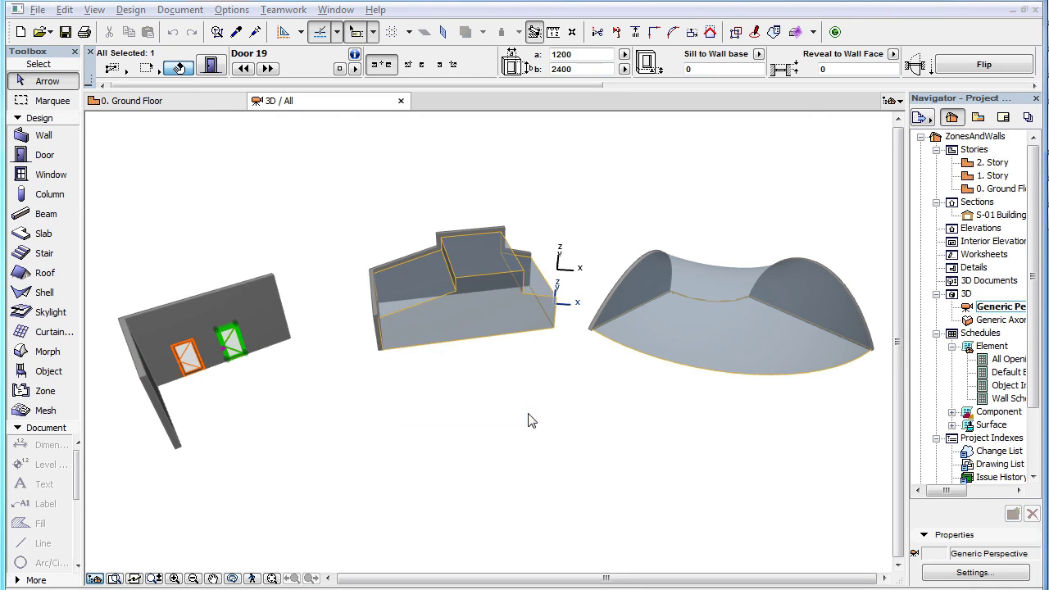
pyautogui.click(524, 282)
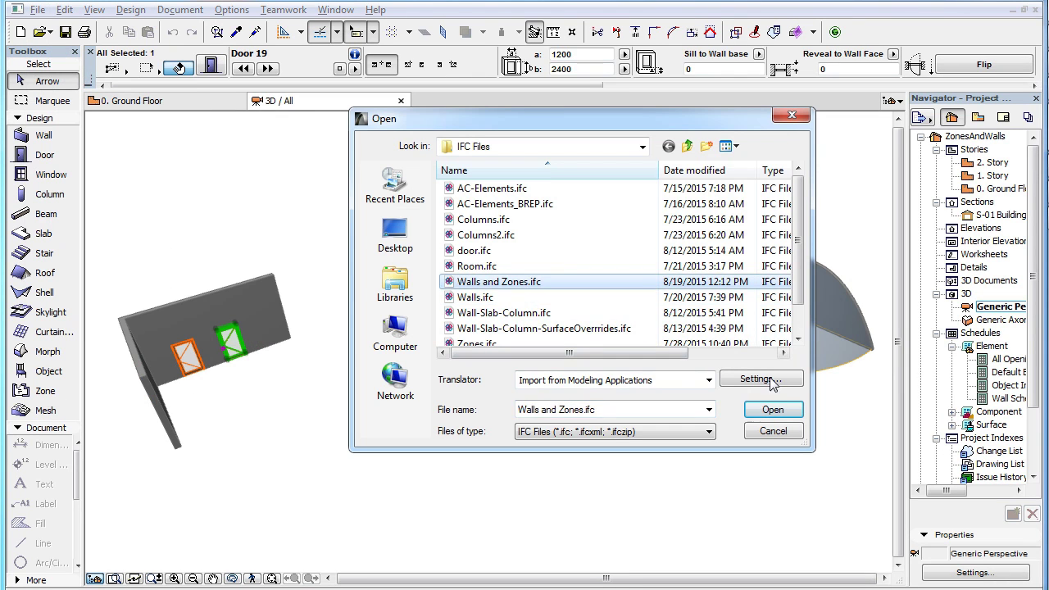
pyautogui.click(799, 413)
# Enable Override existing properties, accept the library location and model filter to apply.
pyautogui.click(662, 250)
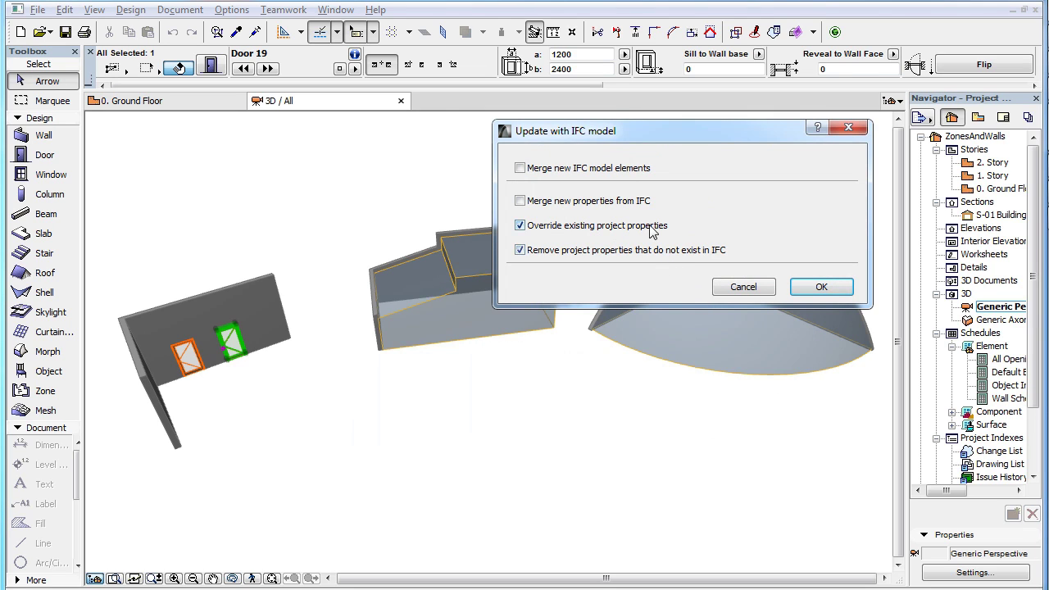
pyautogui.click(846, 287)
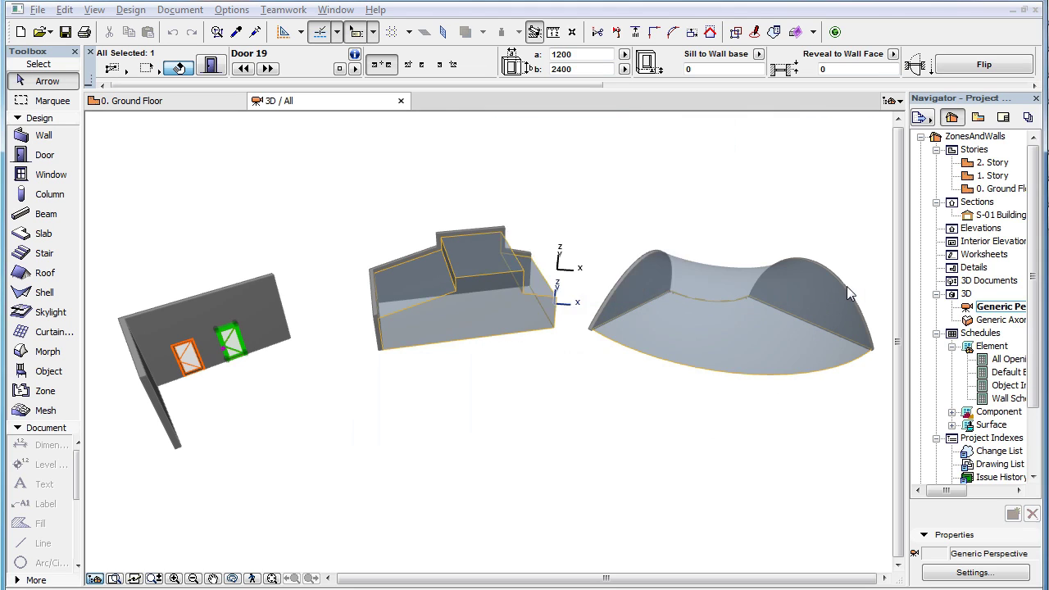
pyautogui.click(661, 323)
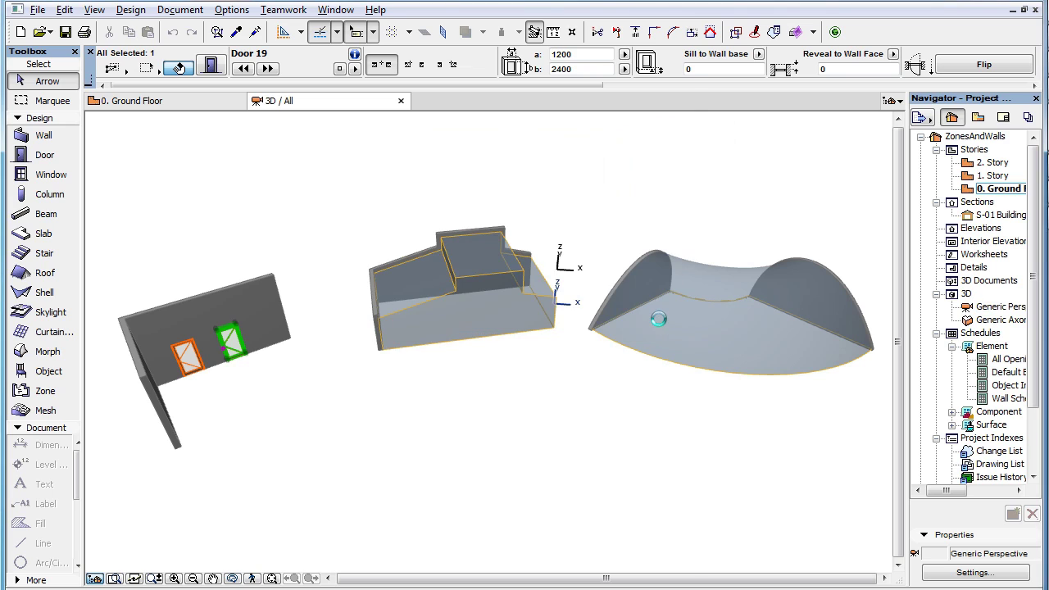
pyautogui.click(625, 554)
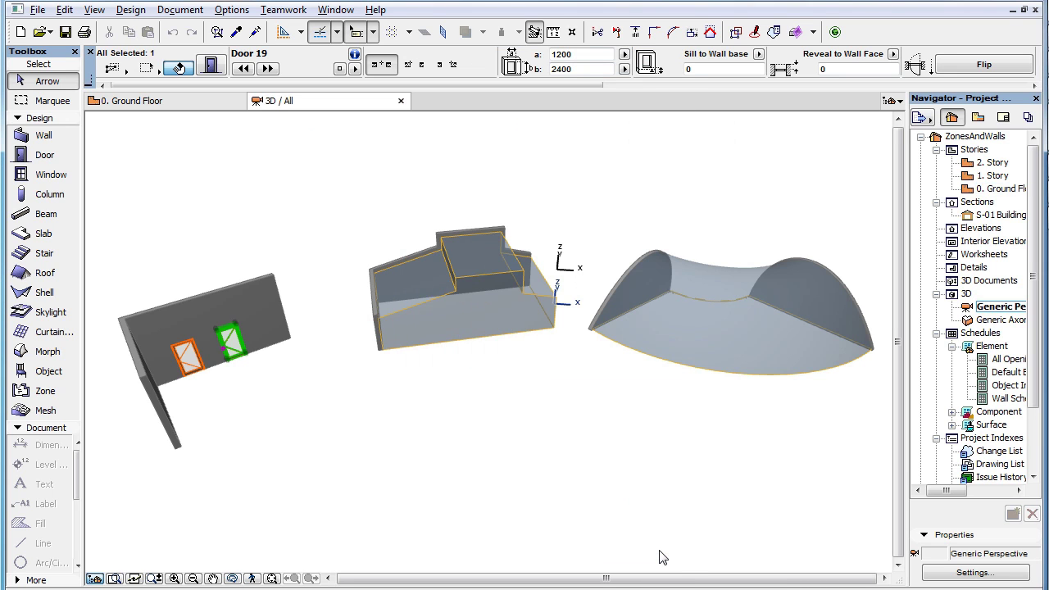
pyautogui.click(211, 67)
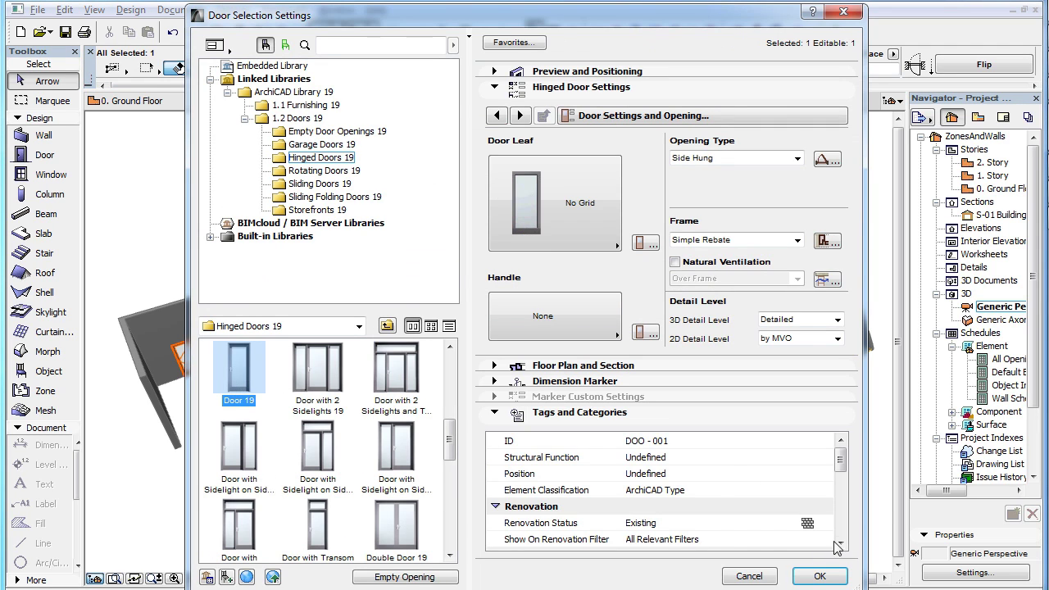
pyautogui.scroll(-2, 837, 547)
pyautogui.scroll(-2, 844, 534)
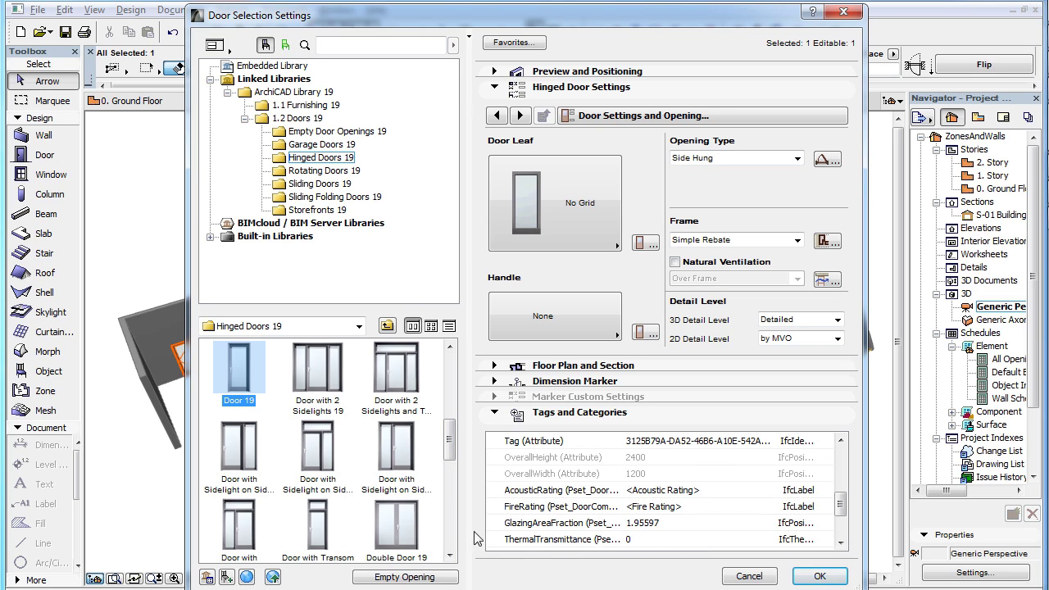
pyautogui.click(749, 576)
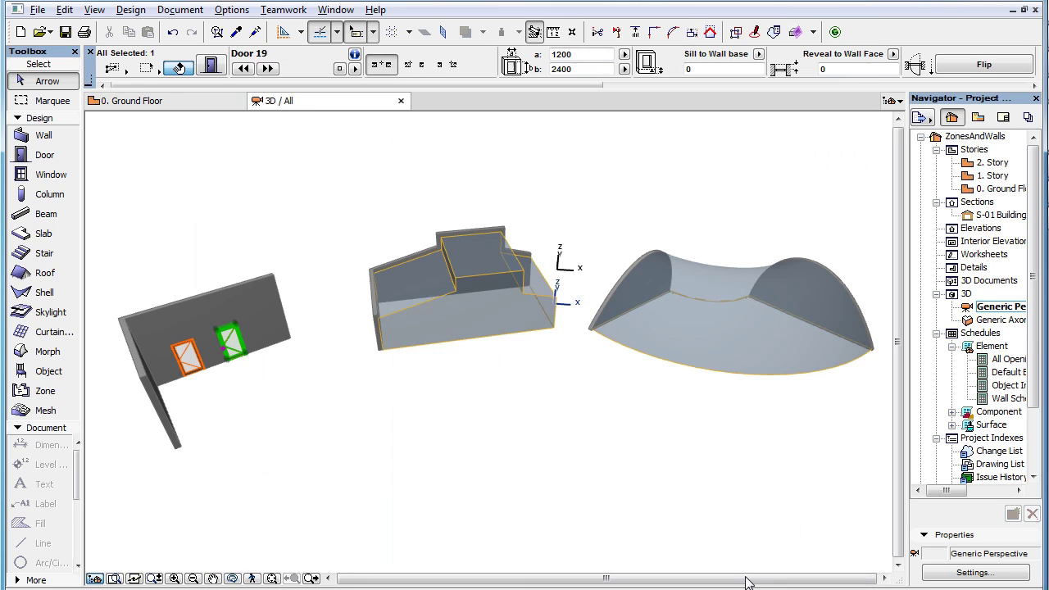
pyautogui.click(426, 432)
pyautogui.click(37, 9)
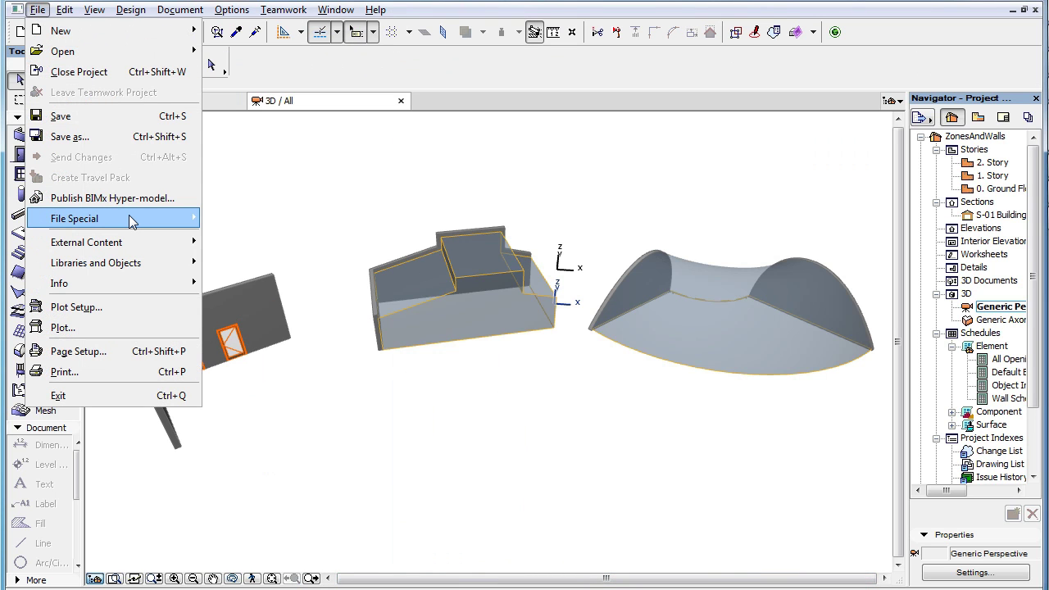
pyautogui.moveTo(132, 217)
pyautogui.moveTo(313, 288)
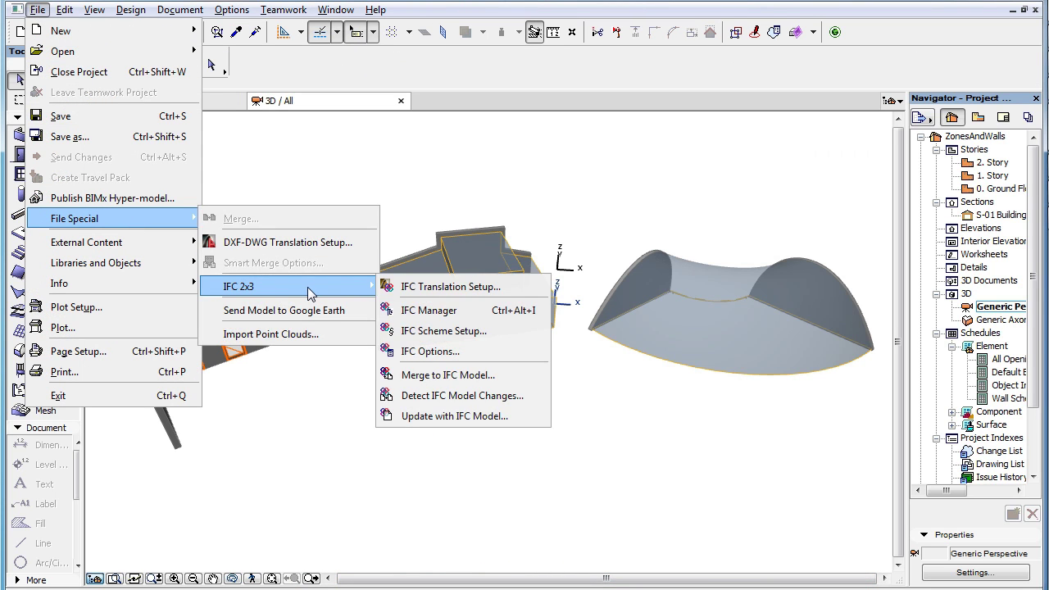
pyautogui.click(522, 332)
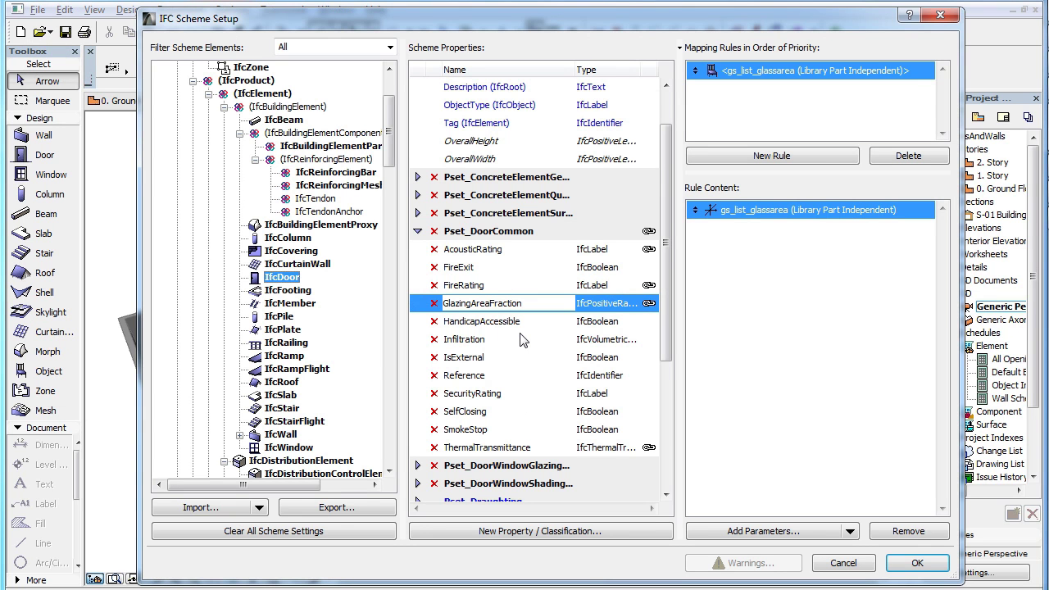
pyautogui.click(549, 250)
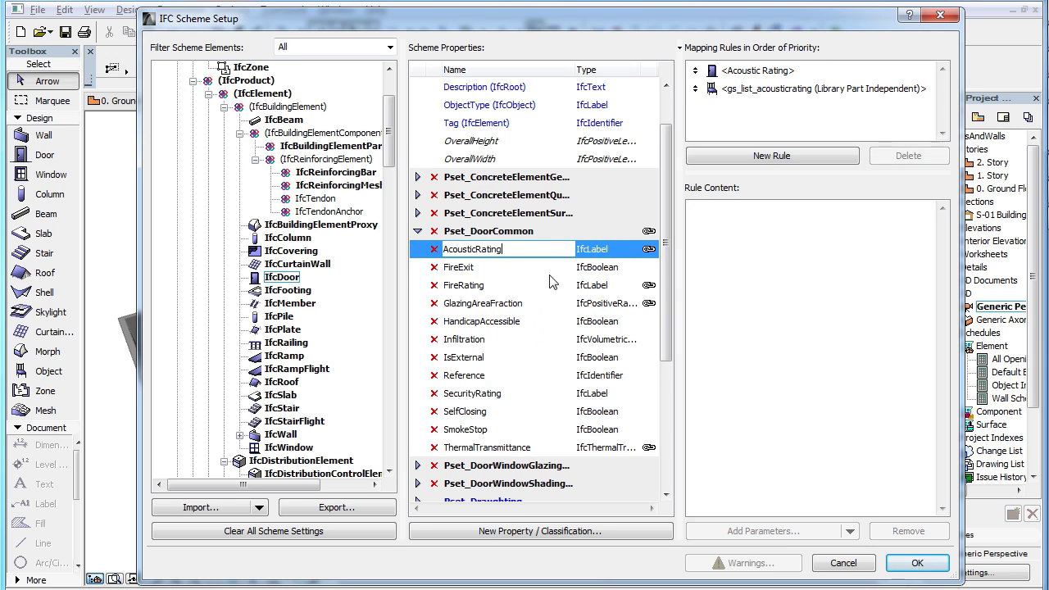
pyautogui.click(544, 285)
pyautogui.click(549, 303)
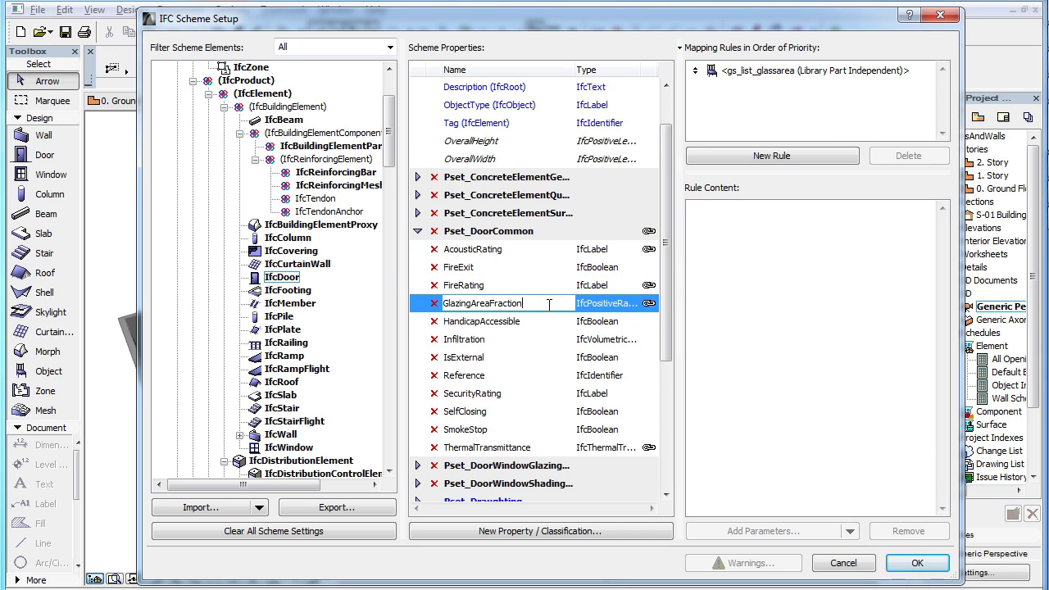
pyautogui.click(843, 563)
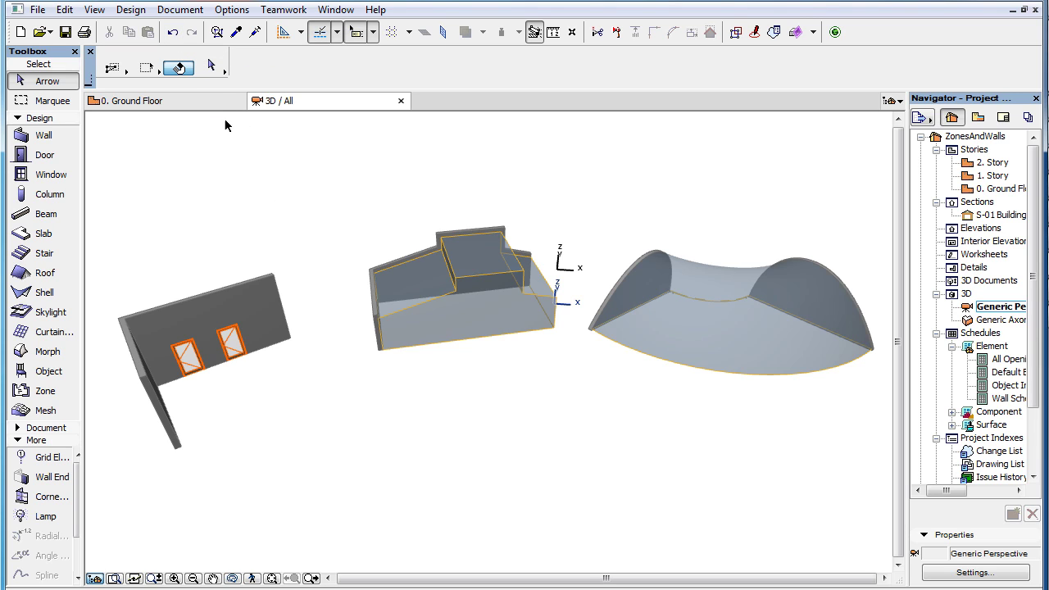
# Undo the last door change and confirm the door's ItemCost reads 250 in its settings.
pyautogui.click(175, 36)
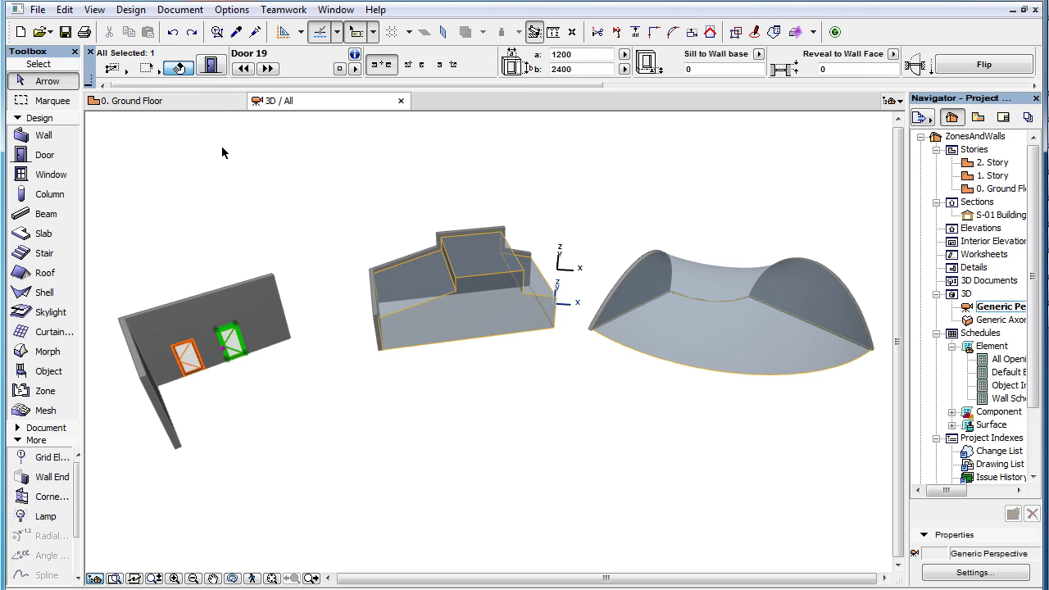
pyautogui.click(211, 67)
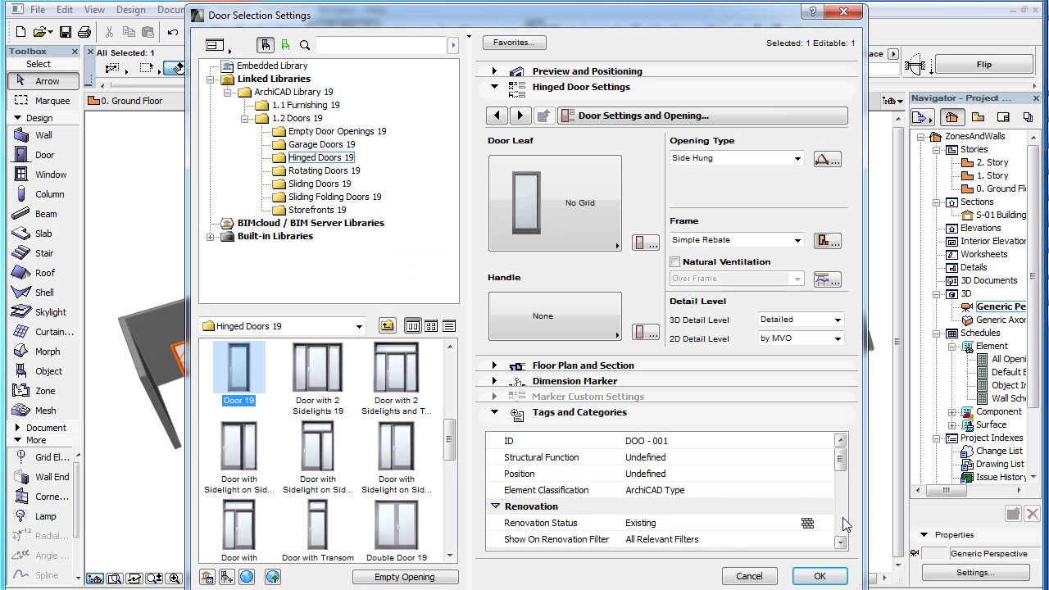
pyautogui.scroll(-3, 843, 517)
pyautogui.scroll(-2, 842, 517)
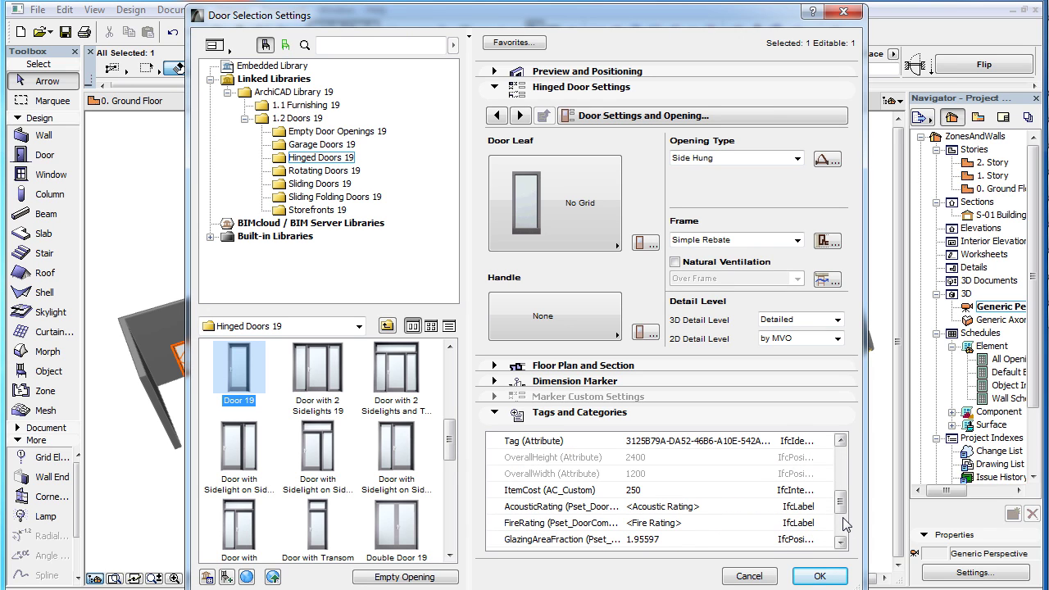
pyautogui.click(610, 490)
pyautogui.click(680, 491)
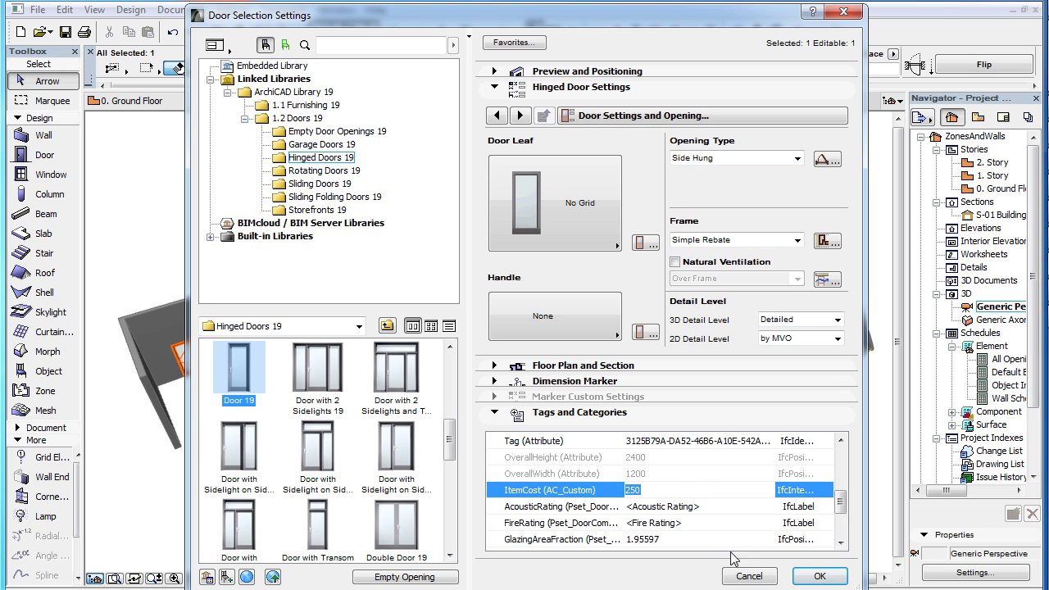
pyautogui.click(747, 576)
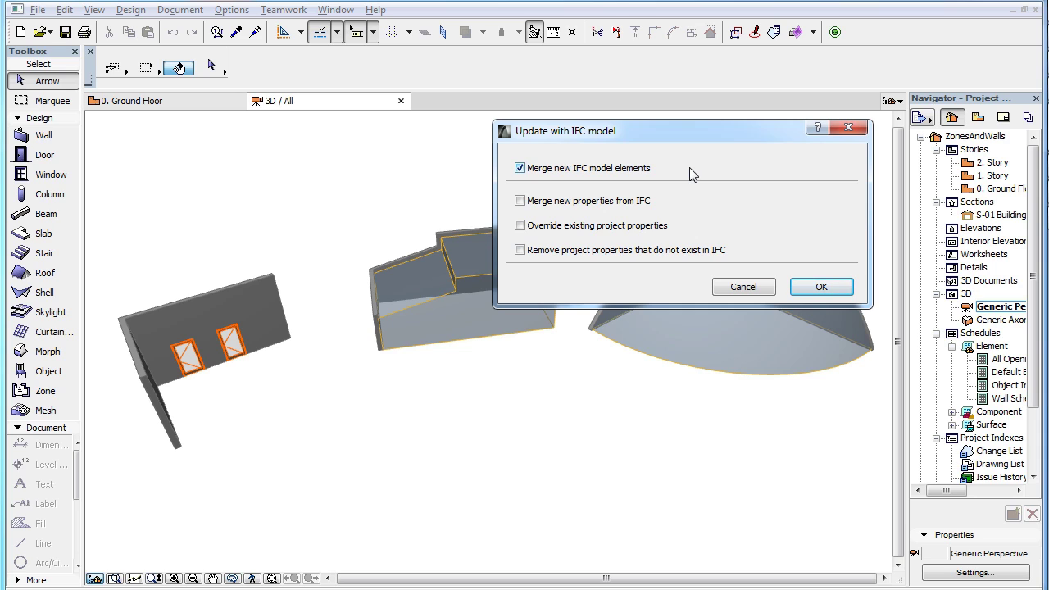
# Cancel the Update with IFC model options without updating.
pyautogui.click(742, 287)
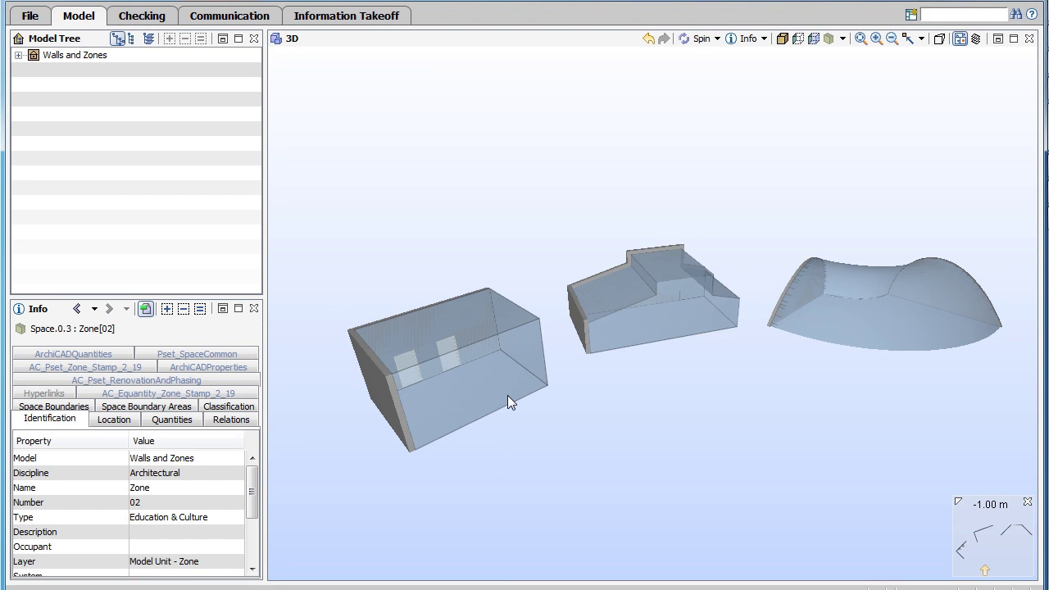
# Inspect Zone[01] Office, the middle zone and the dome Zone[02] in Solibri.
pyautogui.click(508, 395)
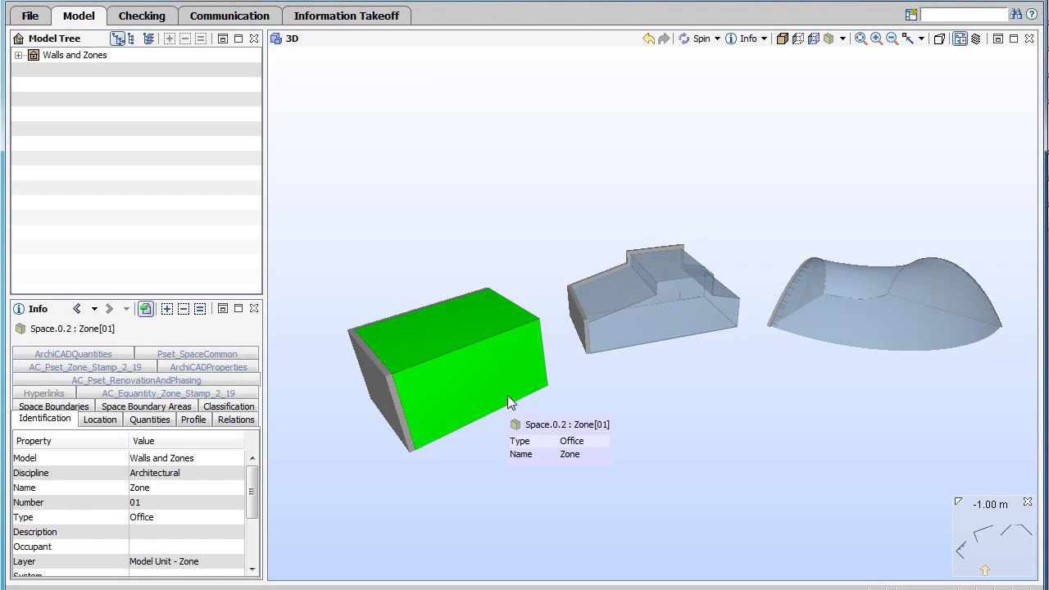
pyautogui.click(646, 342)
pyautogui.click(826, 328)
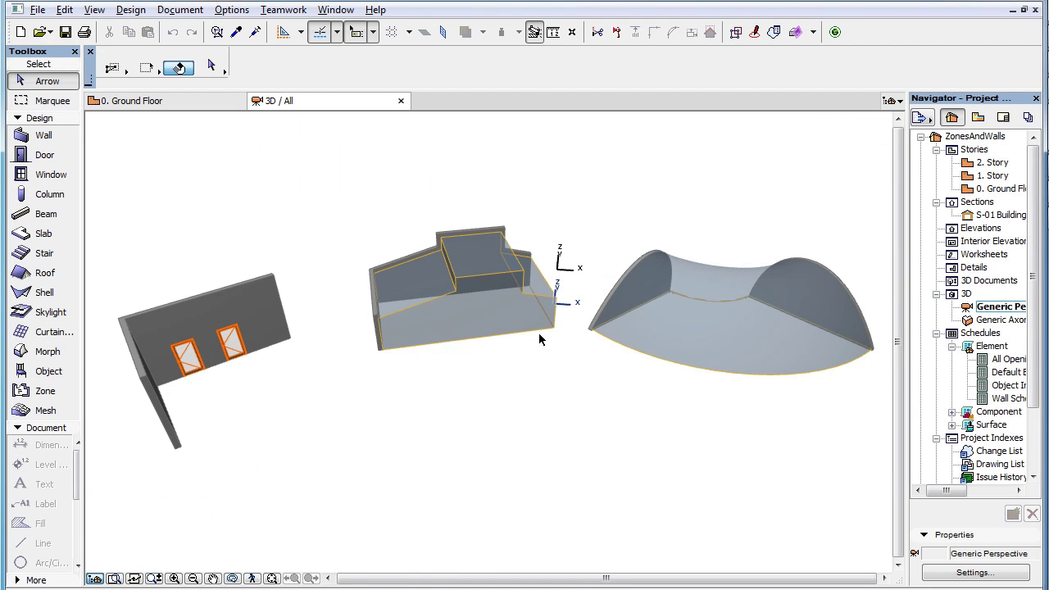
# Select the matching middle, dome and Office zones in ARCHICAD to compare properties.
pyautogui.click(515, 328)
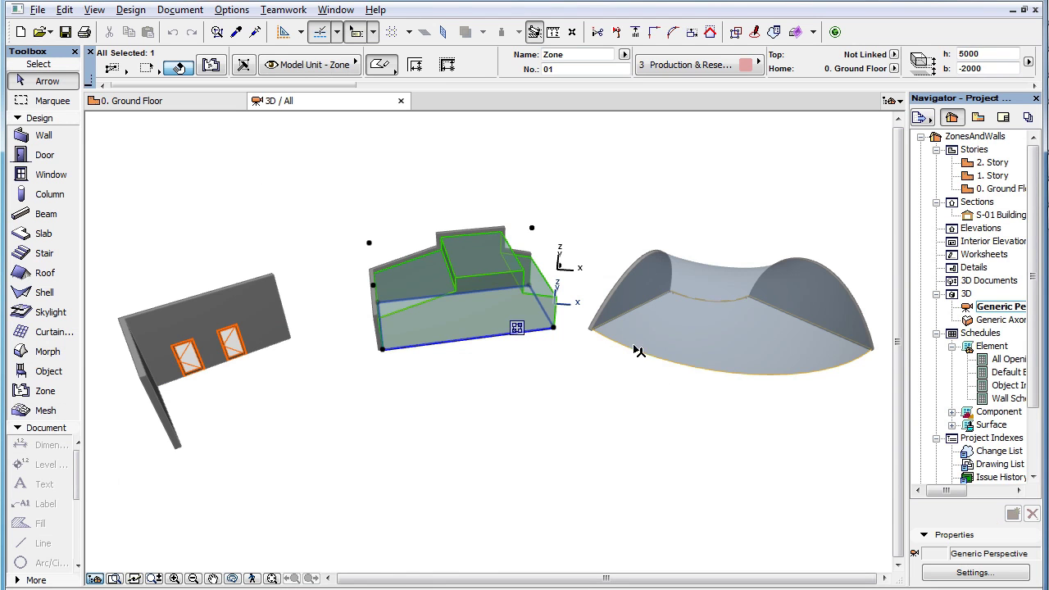
pyautogui.click(662, 347)
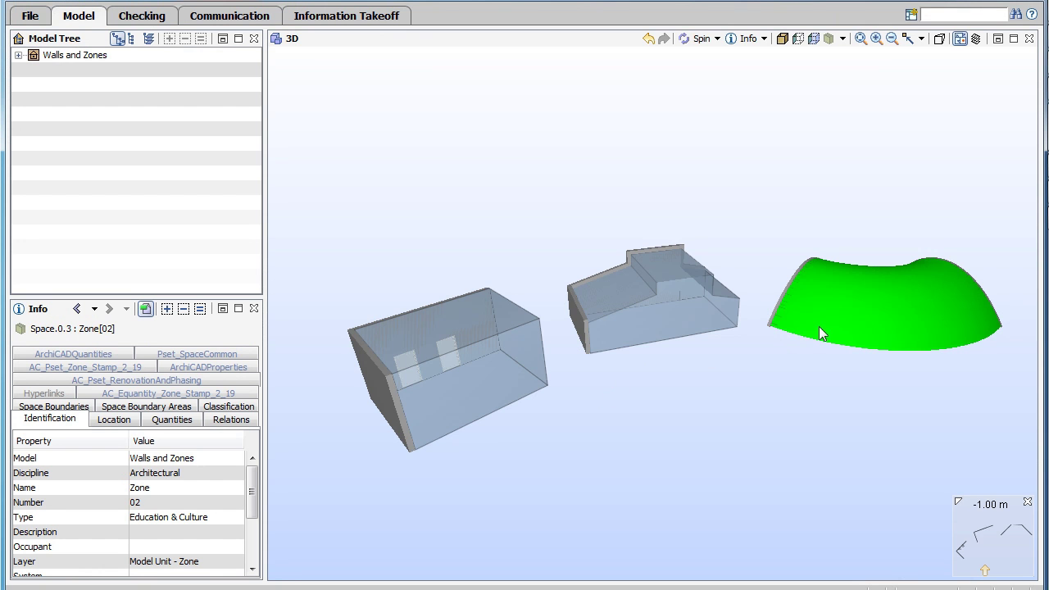
pyautogui.click(690, 322)
pyautogui.click(489, 388)
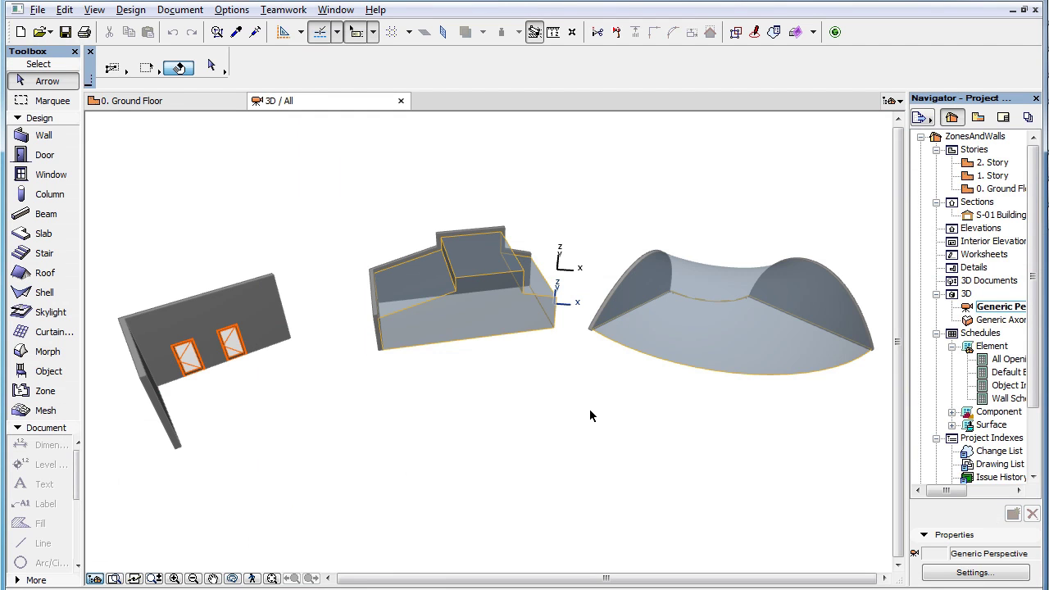
# Start Update with IFC Model and open Walls and Zones.ifc.
pyautogui.click(38, 10)
pyautogui.moveTo(172, 228)
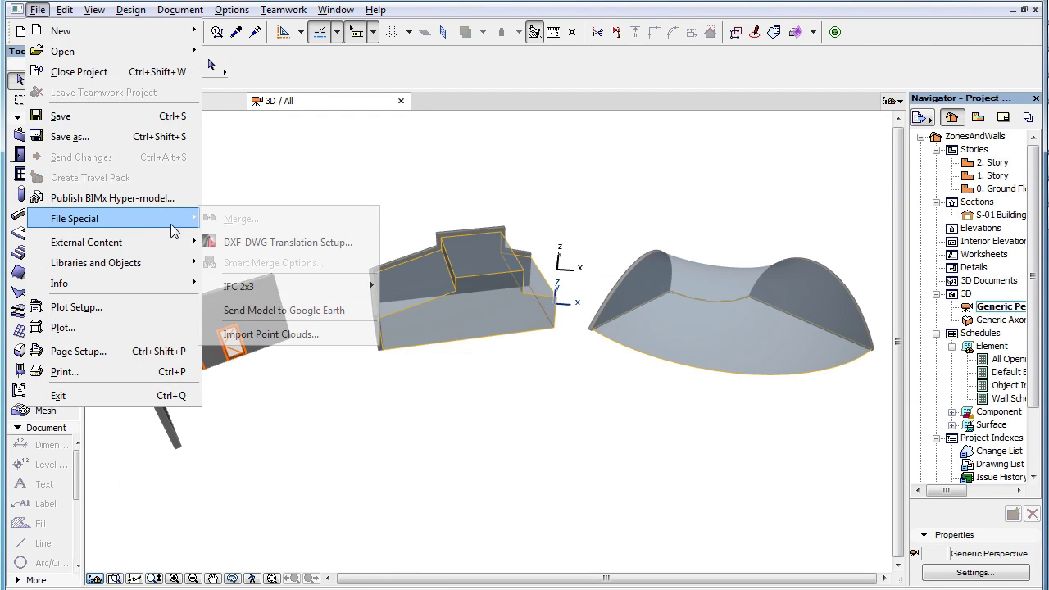
pyautogui.moveTo(361, 287)
pyautogui.click(529, 416)
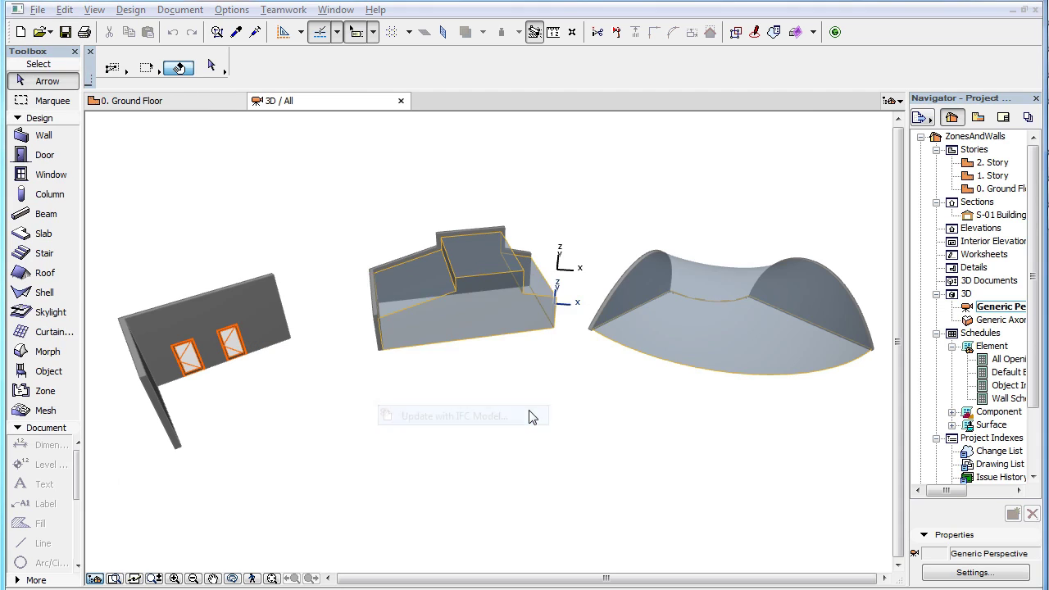
pyautogui.click(524, 282)
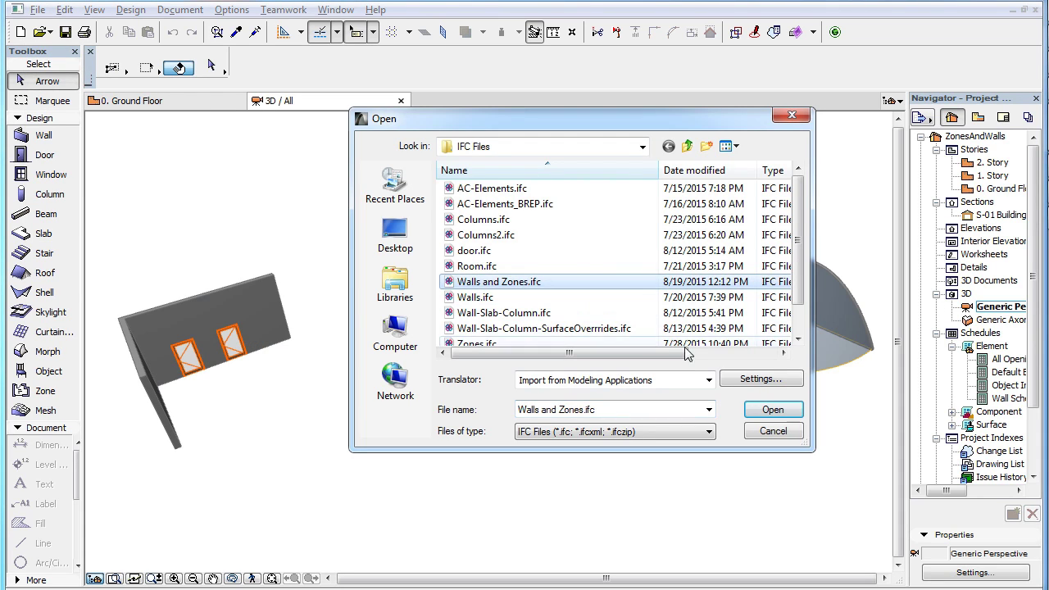
pyautogui.click(770, 410)
# Adjust the property removal option and keep generated library parts in the embedded library.
pyautogui.click(614, 169)
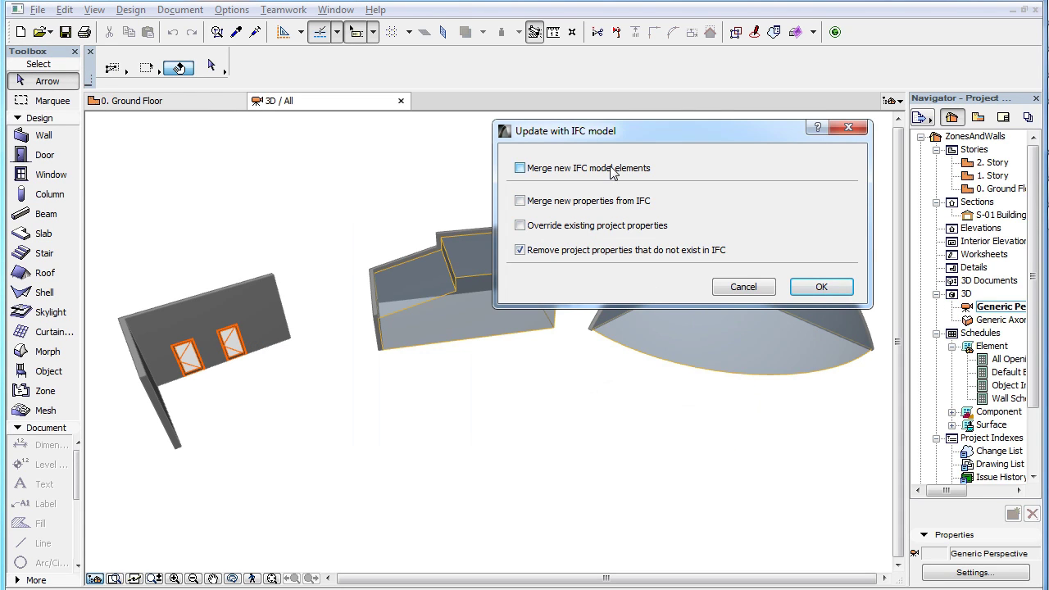
pyautogui.click(656, 258)
pyautogui.click(827, 287)
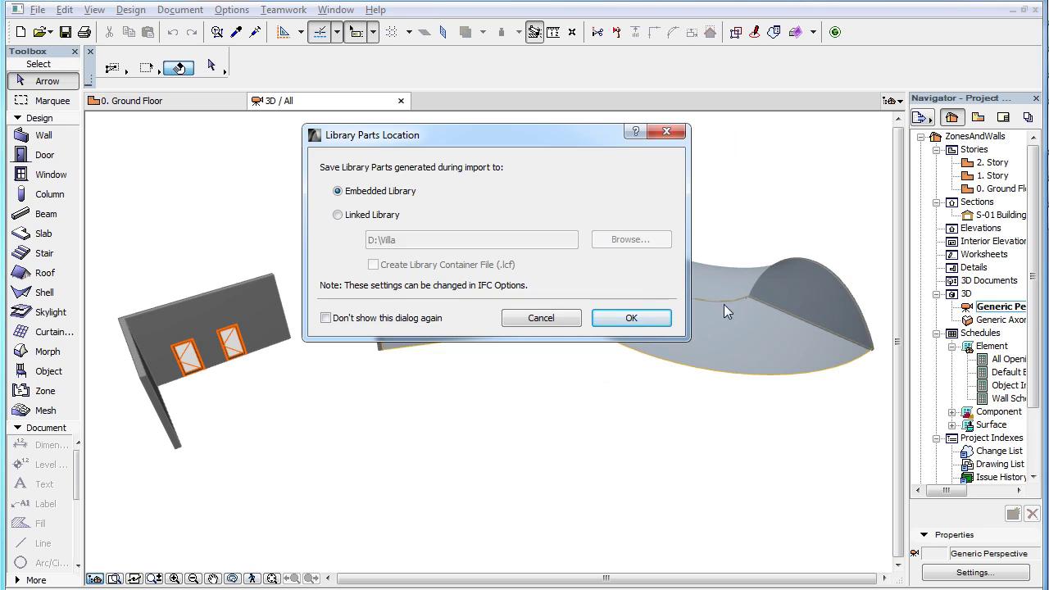
pyautogui.click(648, 318)
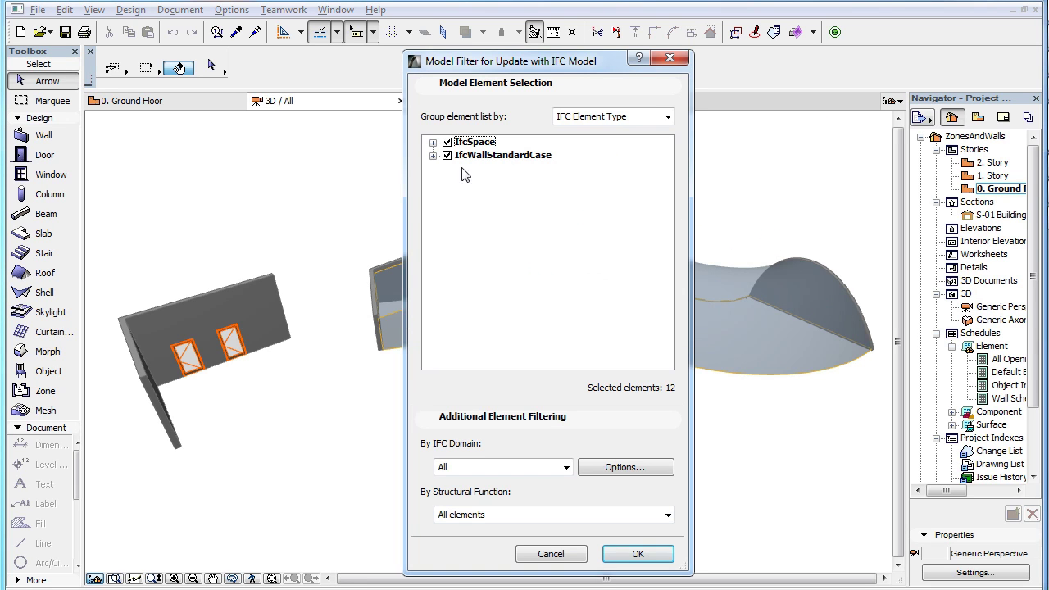
# Exclude all IfcWallStandardCase walls in the Model Filter and merge only the three spaces.
pyautogui.click(433, 155)
pyautogui.click(433, 143)
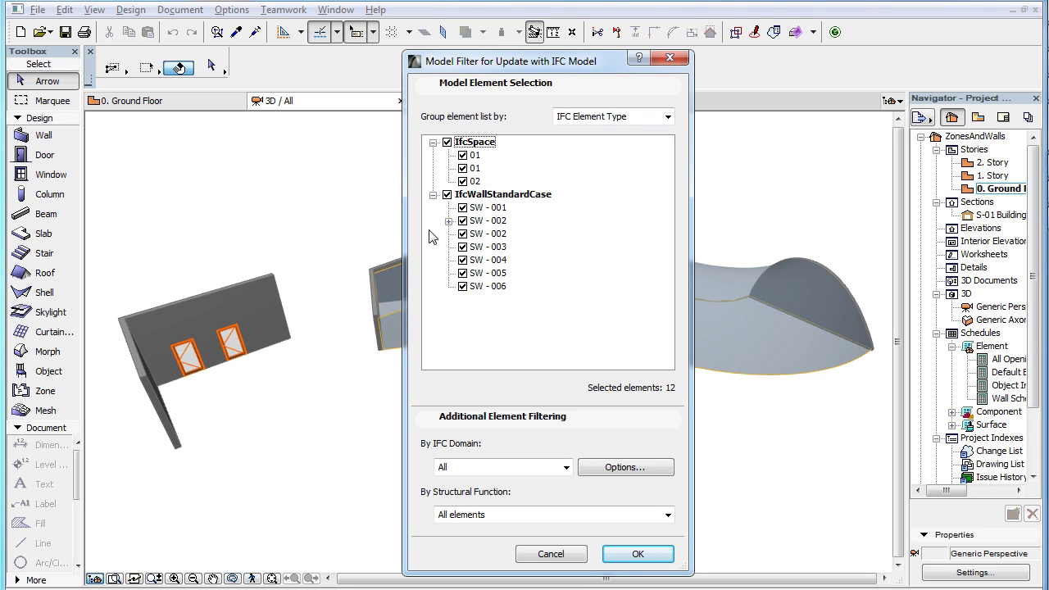
pyautogui.click(446, 194)
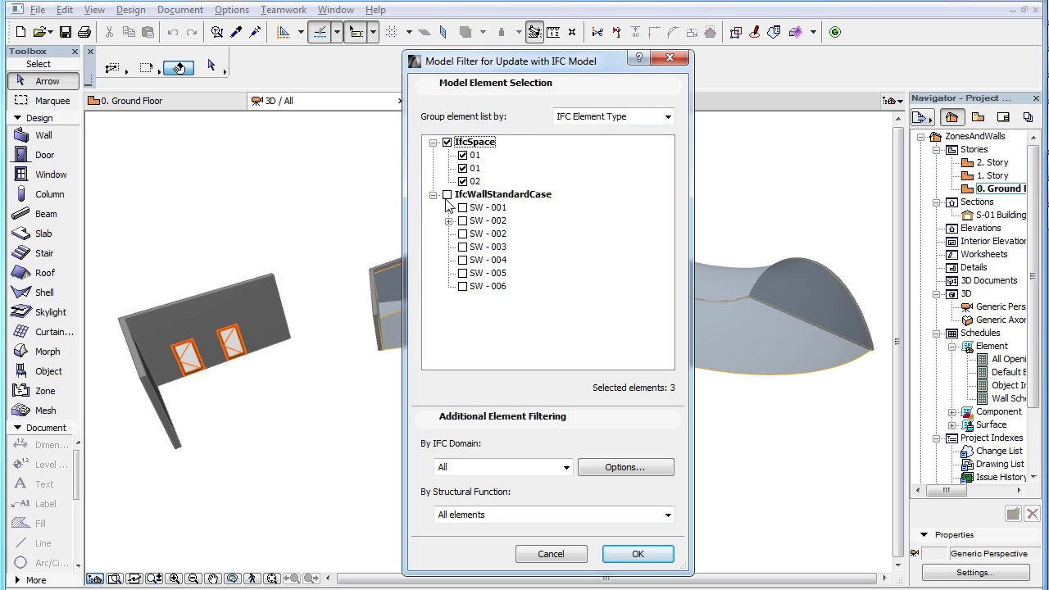
pyautogui.click(643, 554)
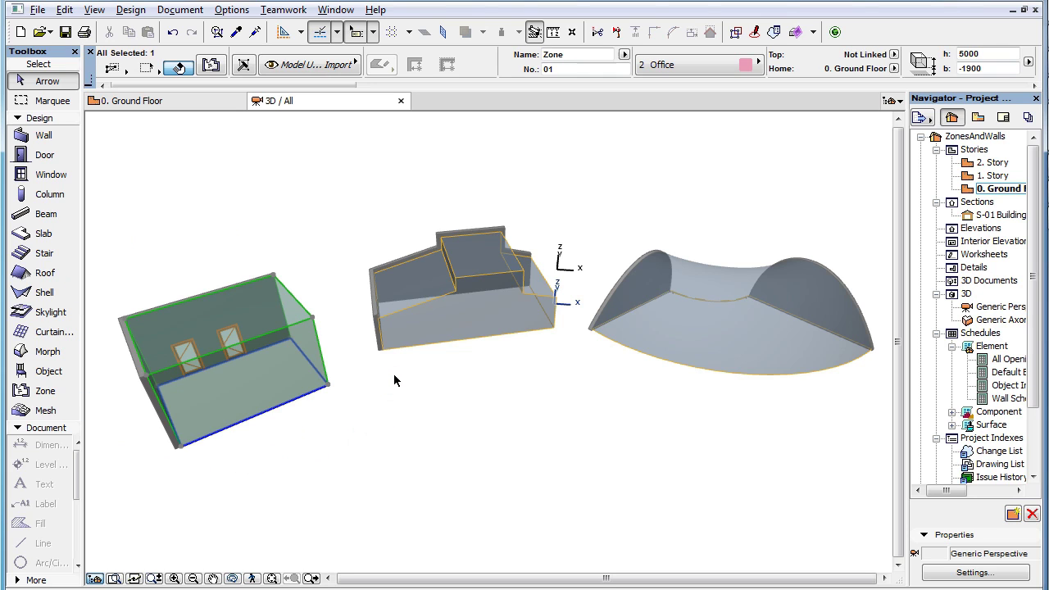
pyautogui.click(393, 379)
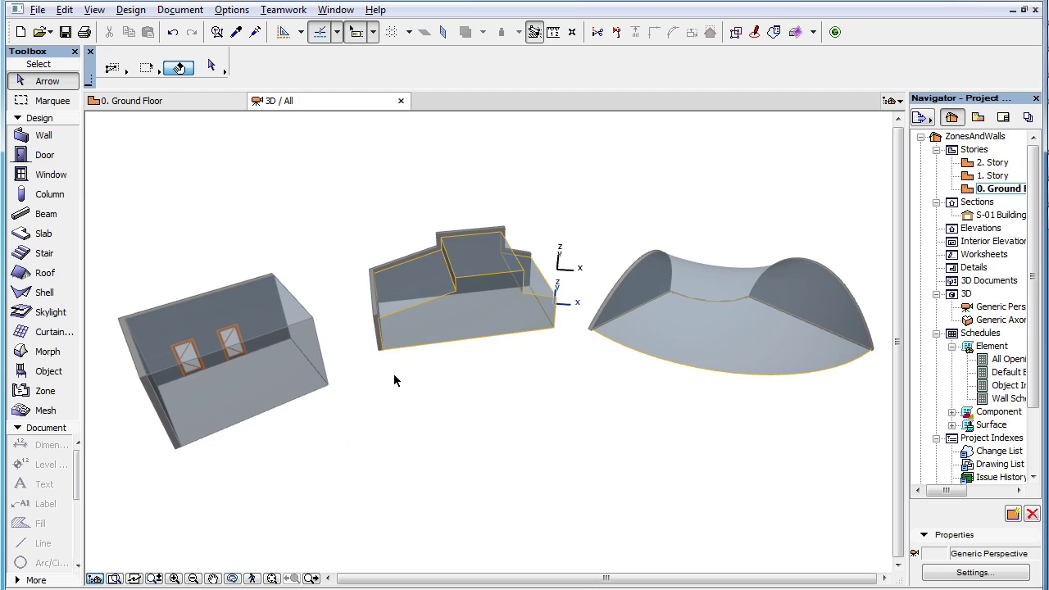